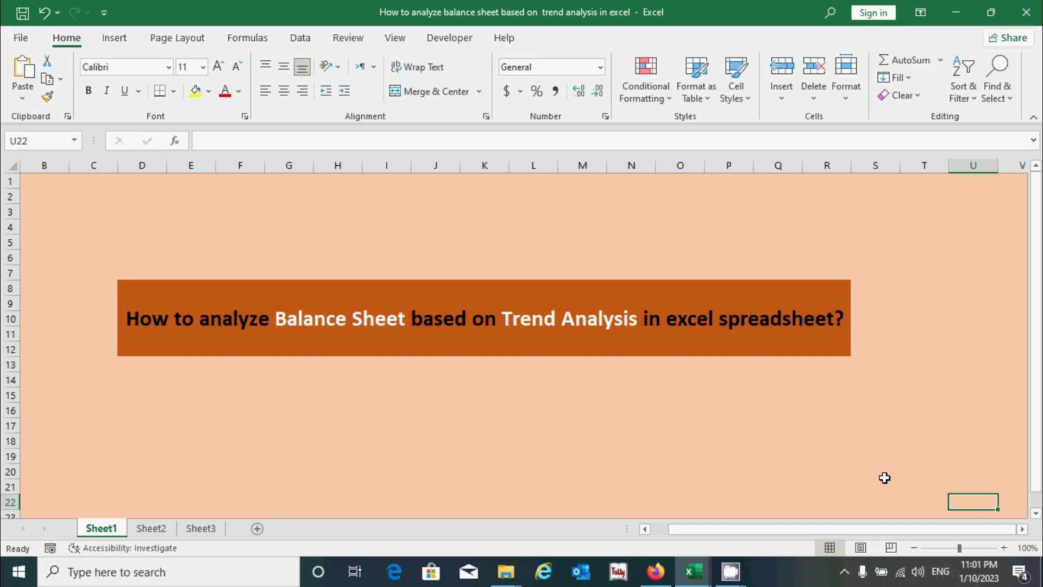
- Switch to Sheet2 to view the original 2021–2026 balance sheet of assets, equity and liabilities
click(151, 528)
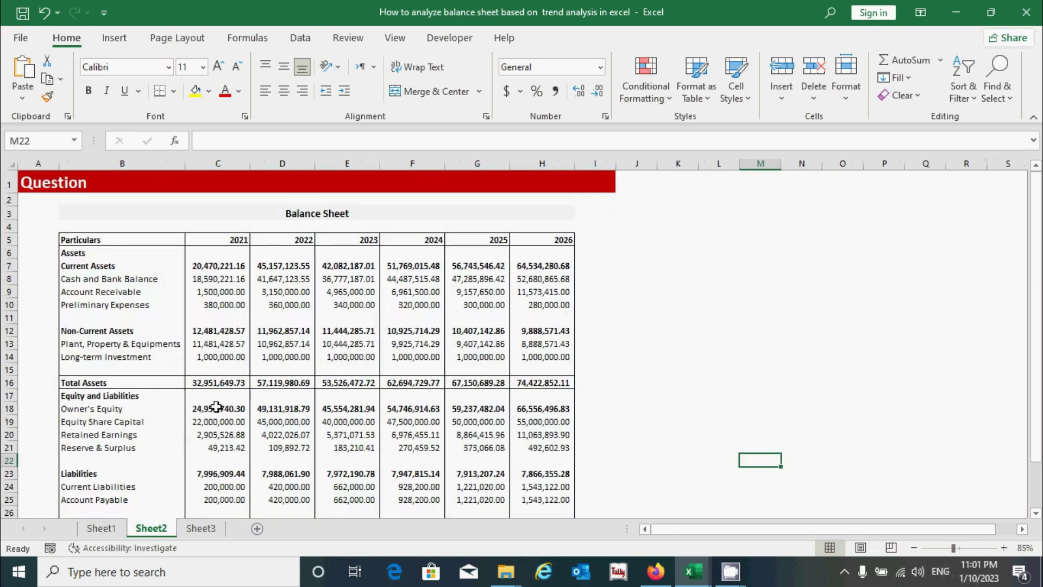
- Review the Sheet2 figures, then go to Sheet3's 'Balance Sheet Showing Trend Percentage' layout
click(681, 353)
scroll(251, 366, down, 2)
scroll(250, 368, up, 2)
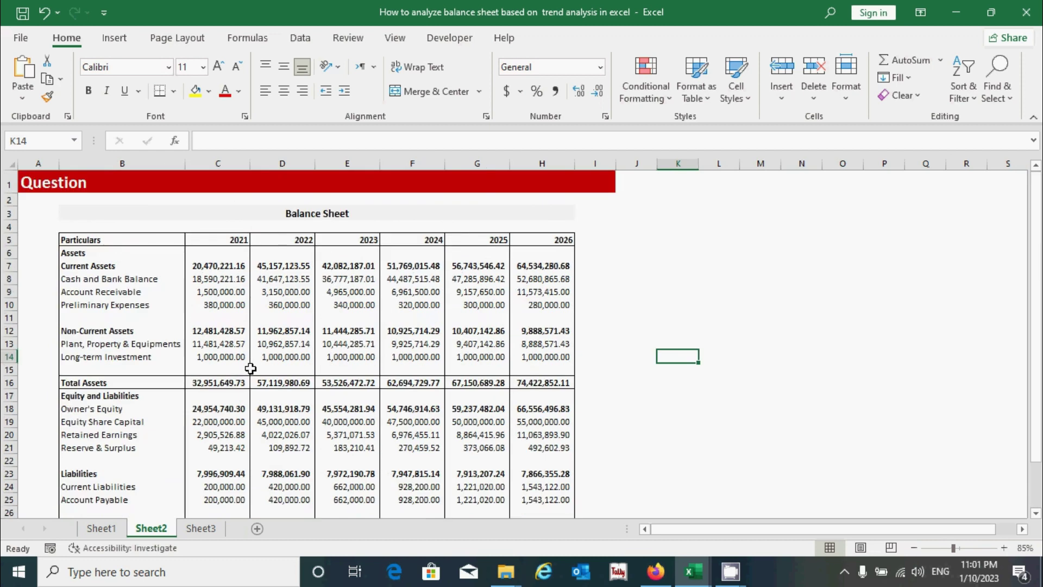
scroll(349, 349, down, 3)
scroll(349, 348, up, 3)
click(648, 315)
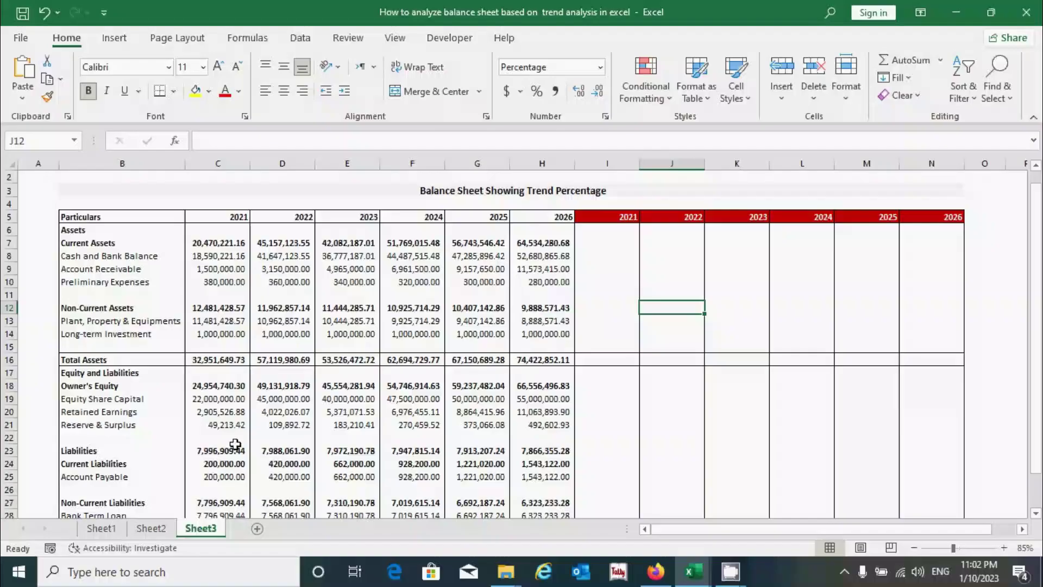
scroll(544, 337, up, 1)
click(671, 278)
drag(102, 240, 543, 516)
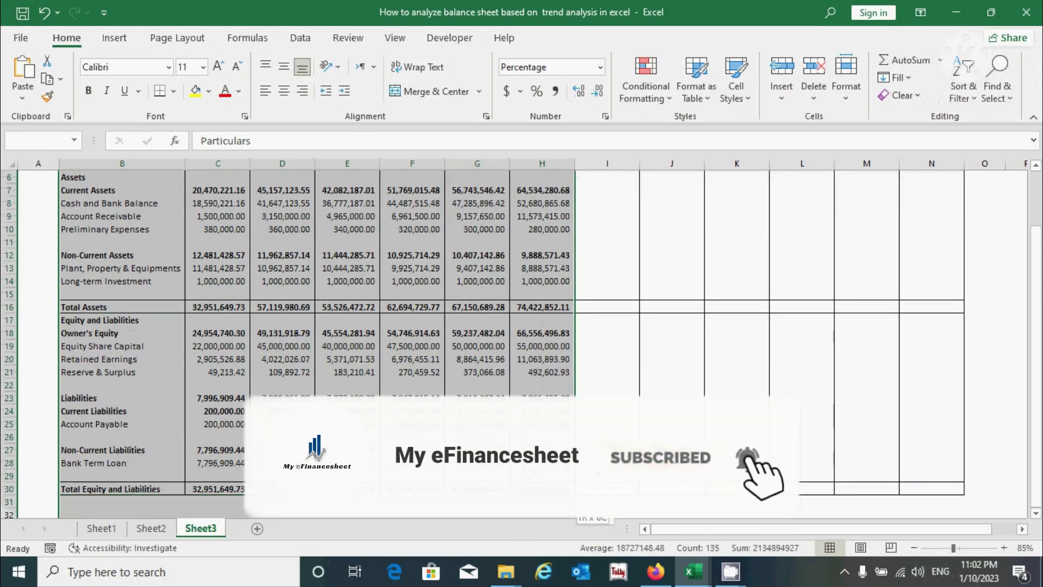
scroll(235, 338, up, 2)
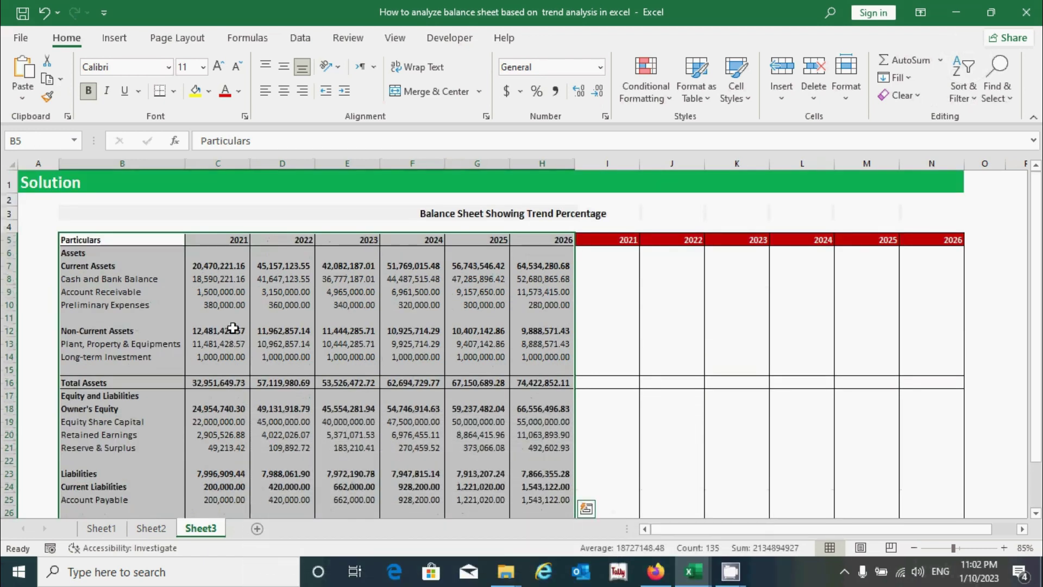
click(592, 266)
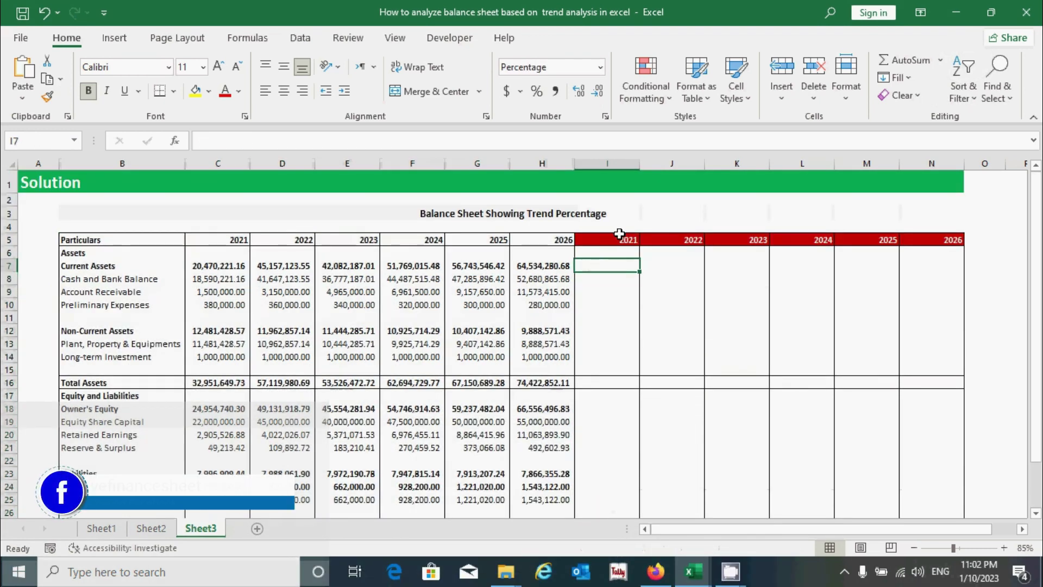
drag(614, 251, 914, 489)
scroll(609, 337, up, 2)
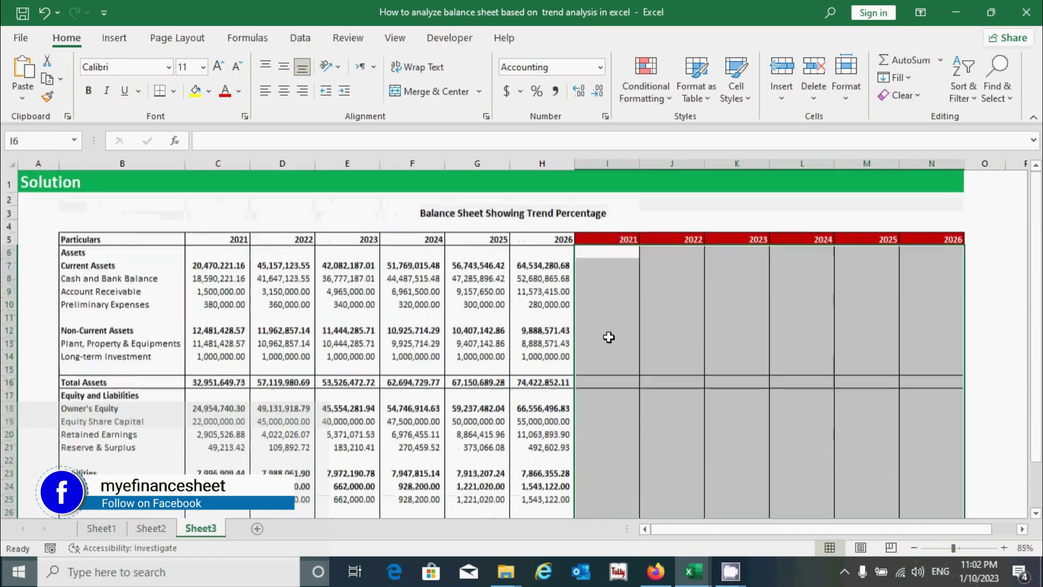
click(624, 280)
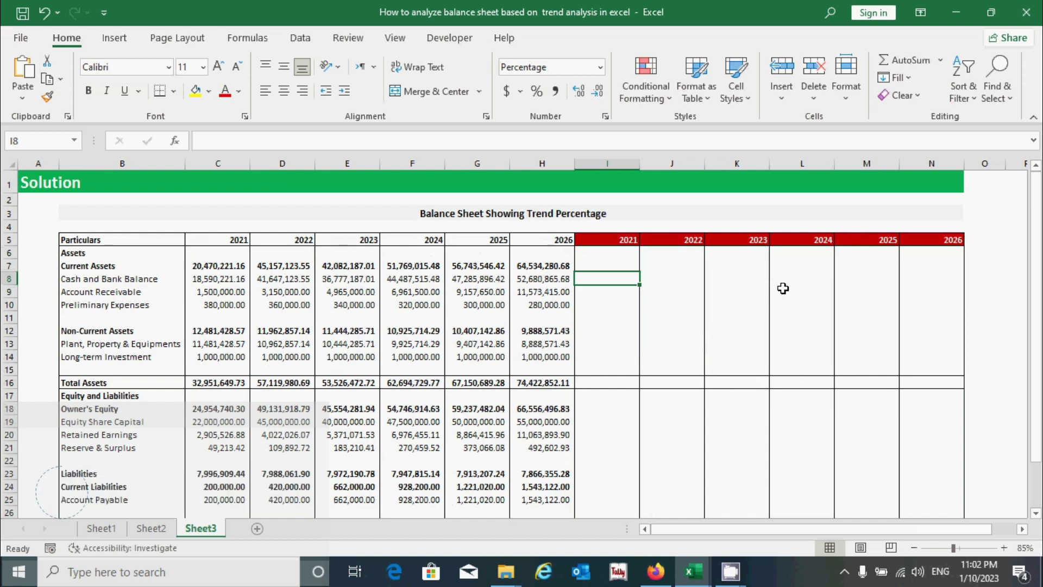
click(631, 266)
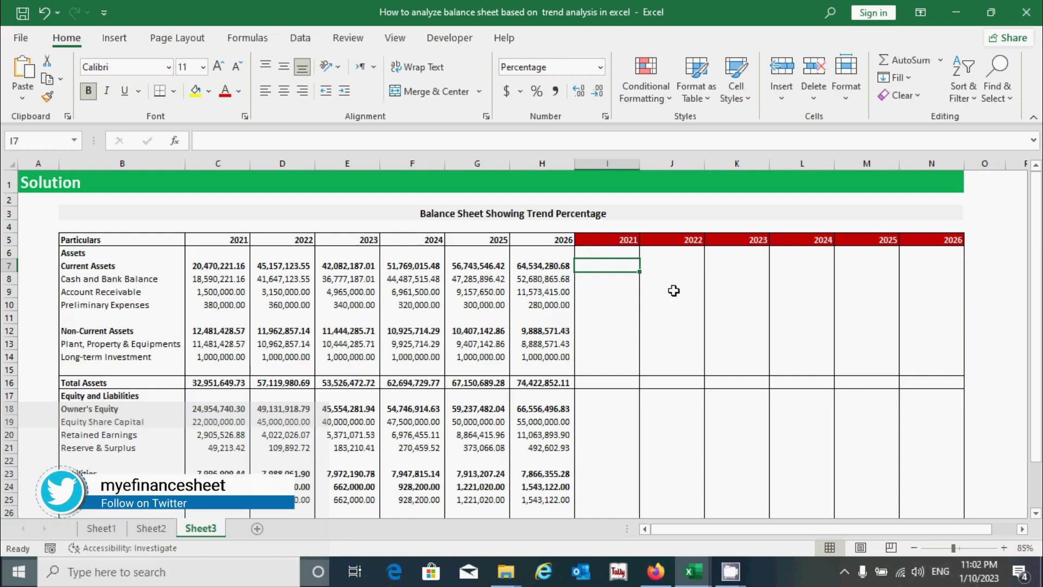
drag(228, 242, 531, 242)
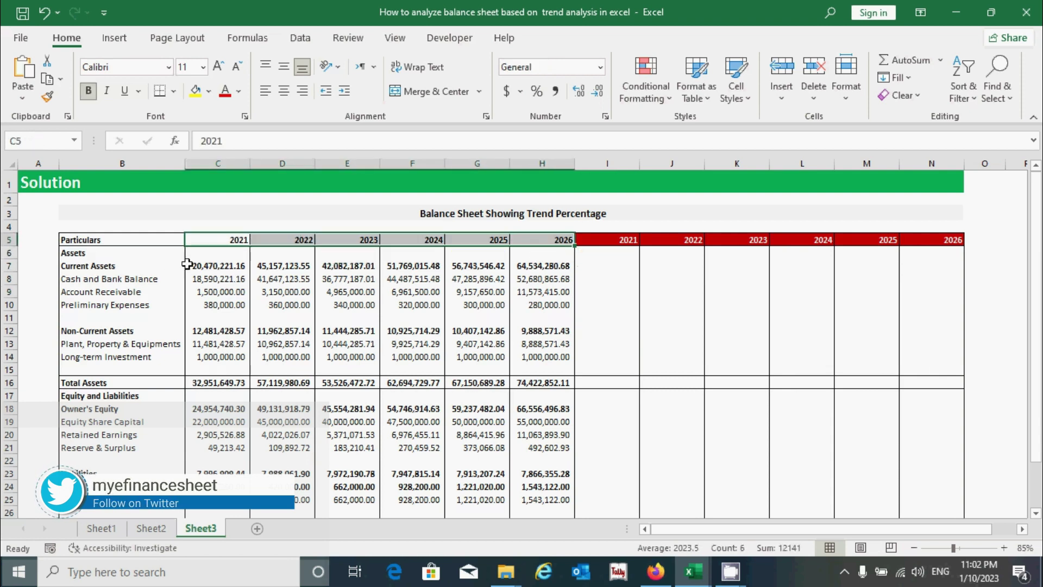
click(209, 266)
click(233, 240)
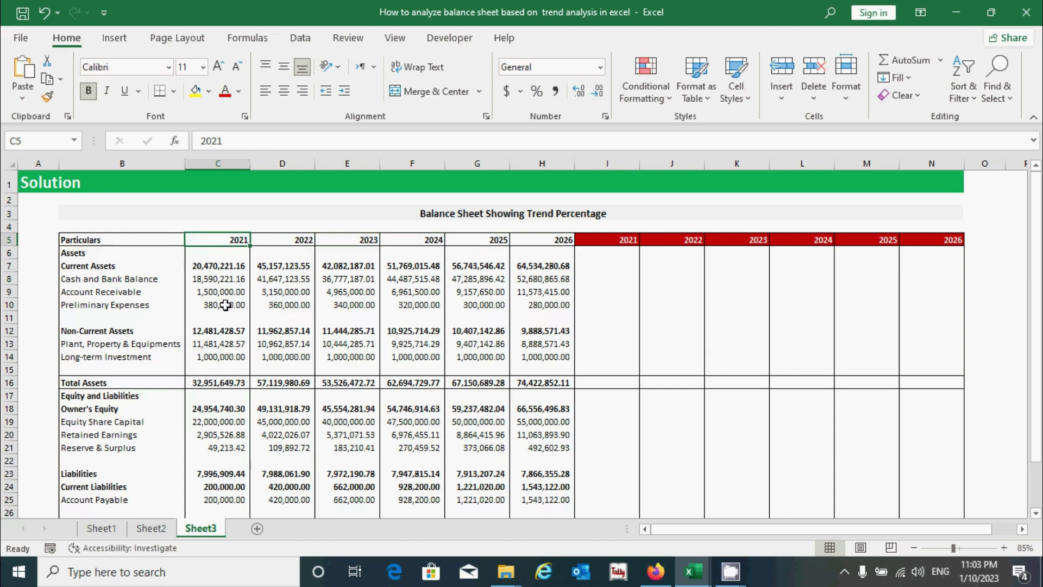
click(282, 240)
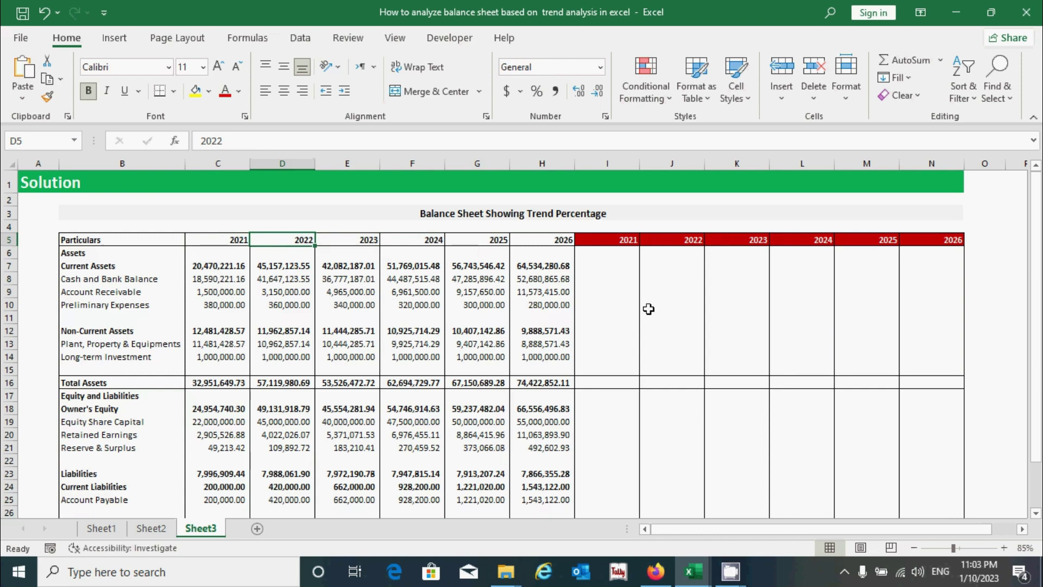
click(606, 266)
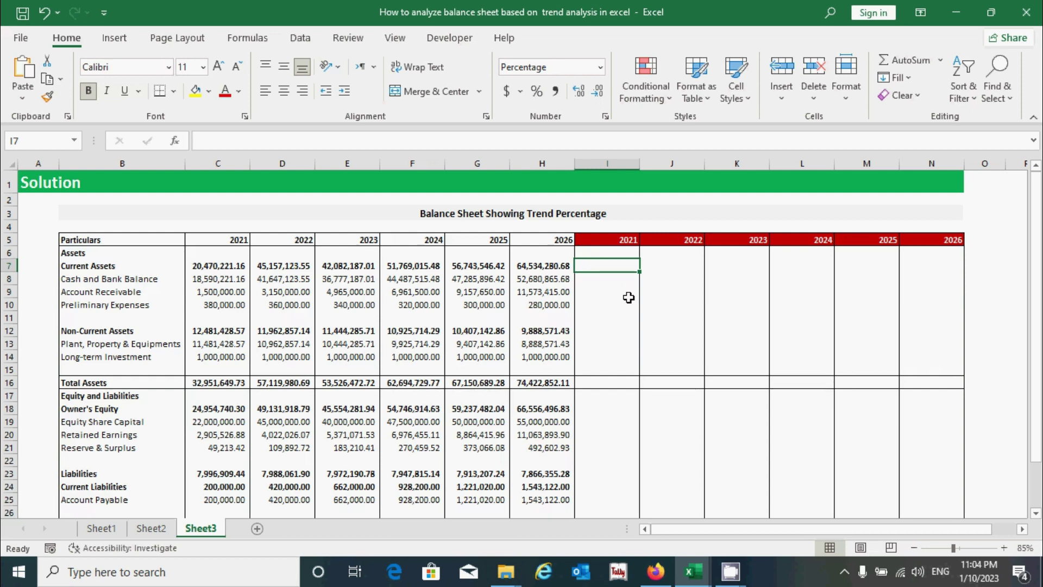
- Enter a 2021 Current Assets trend formula =C7/C7 in cell I7
click(615, 292)
click(614, 265)
text(=)
click(225, 265)
text(/)
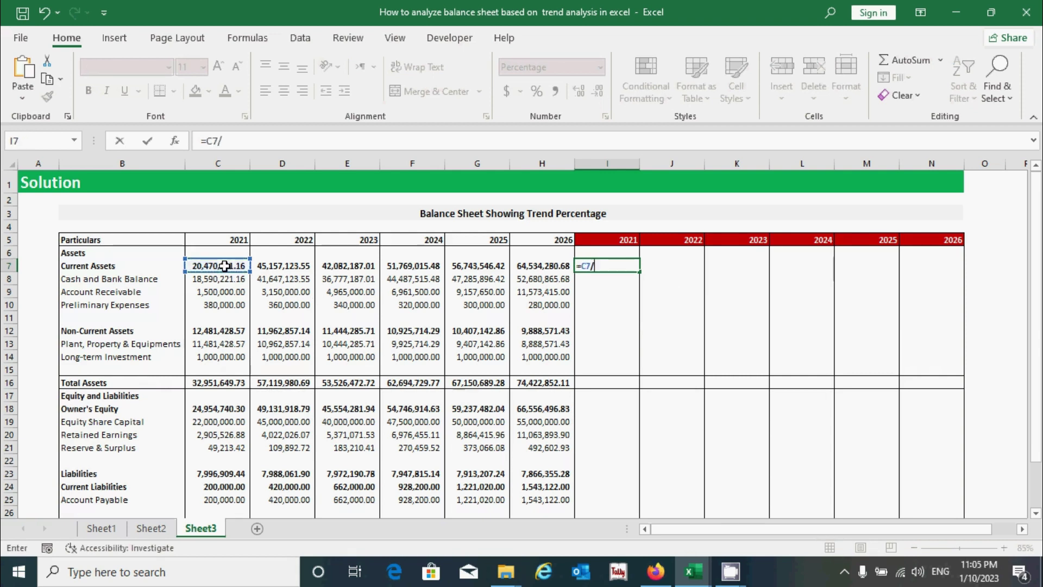
click(225, 265)
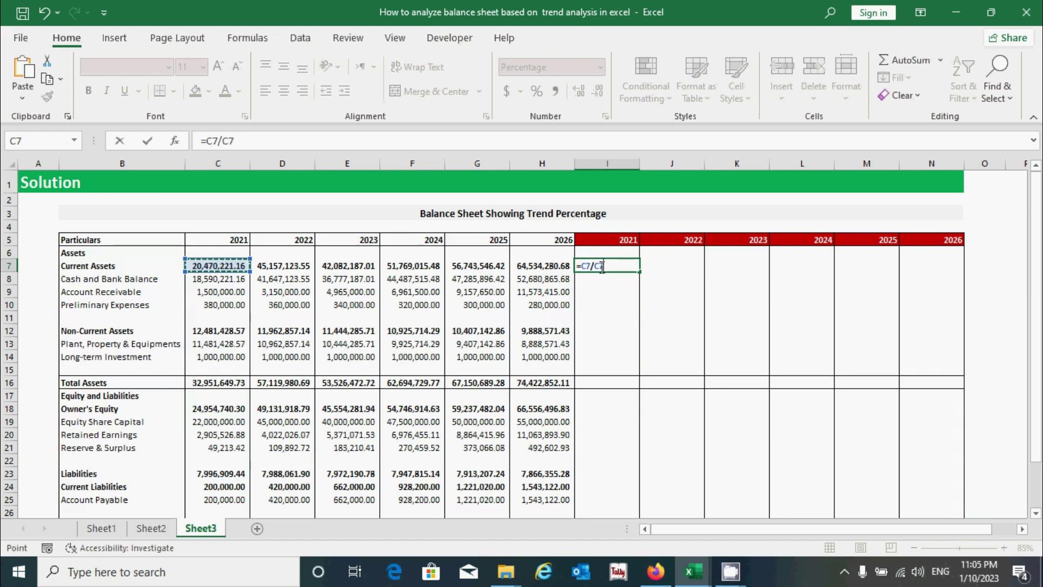
- Anchor the divisor column to make I7 read =C7/$C7, showing 100.00%
click(586, 266)
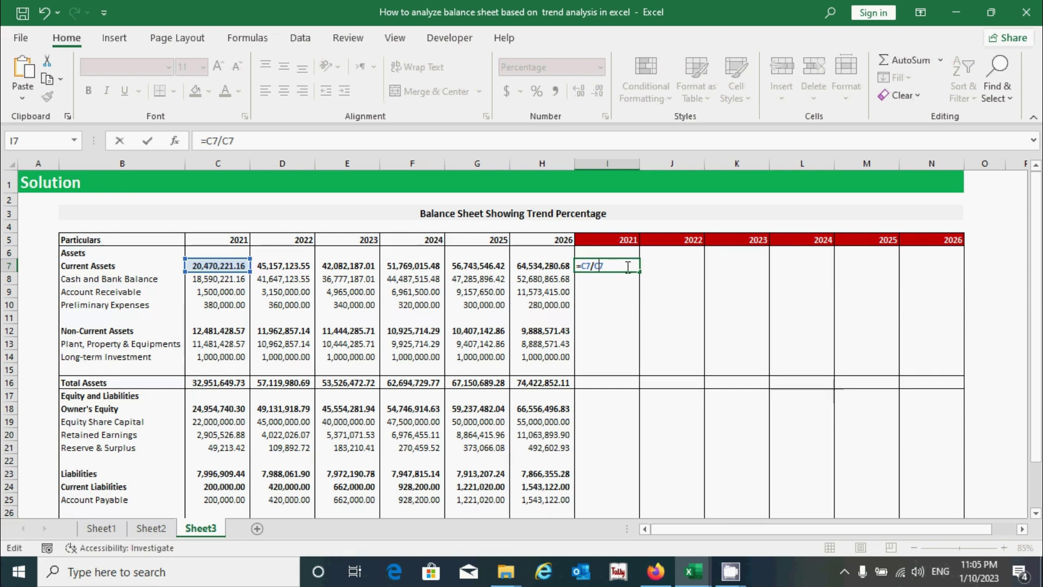
click(597, 266)
text($)
key(Return)
click(619, 266)
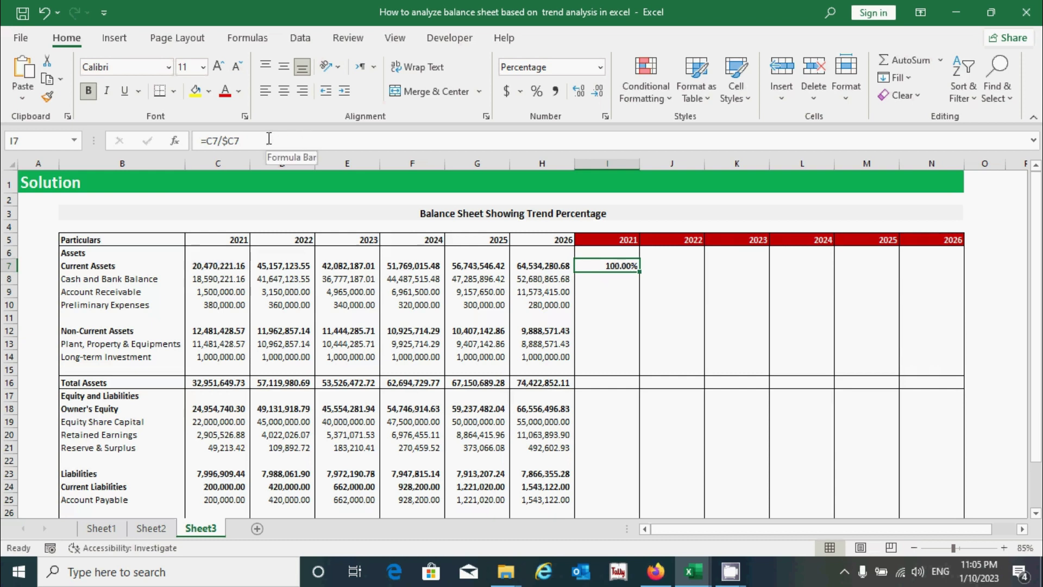
drag(617, 264, 938, 496)
- Format I7 as Percentage and fill it right through N7, reaching 315.26% in 2026
scroll(743, 337, up, 1)
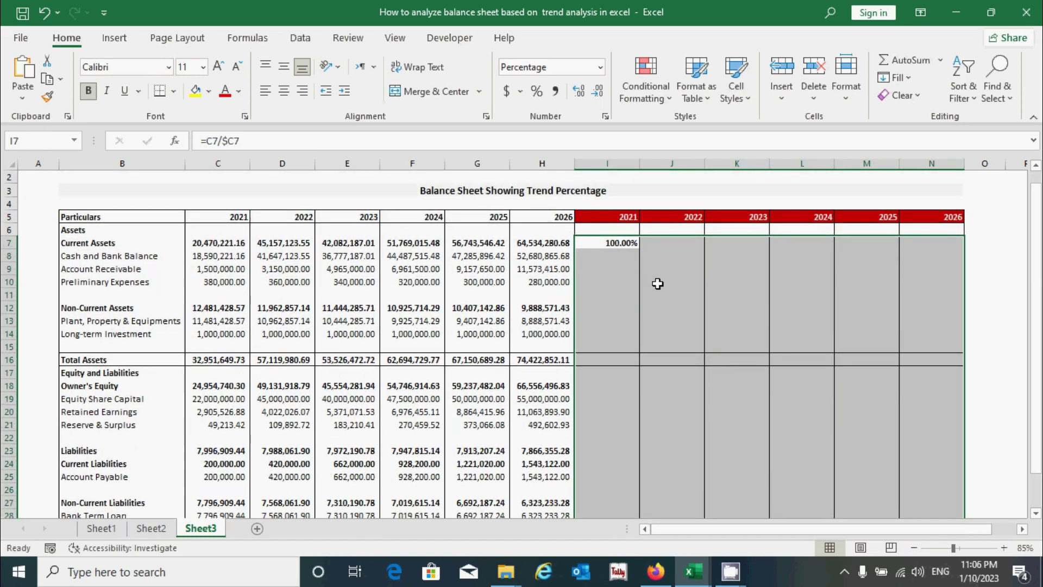
click(606, 241)
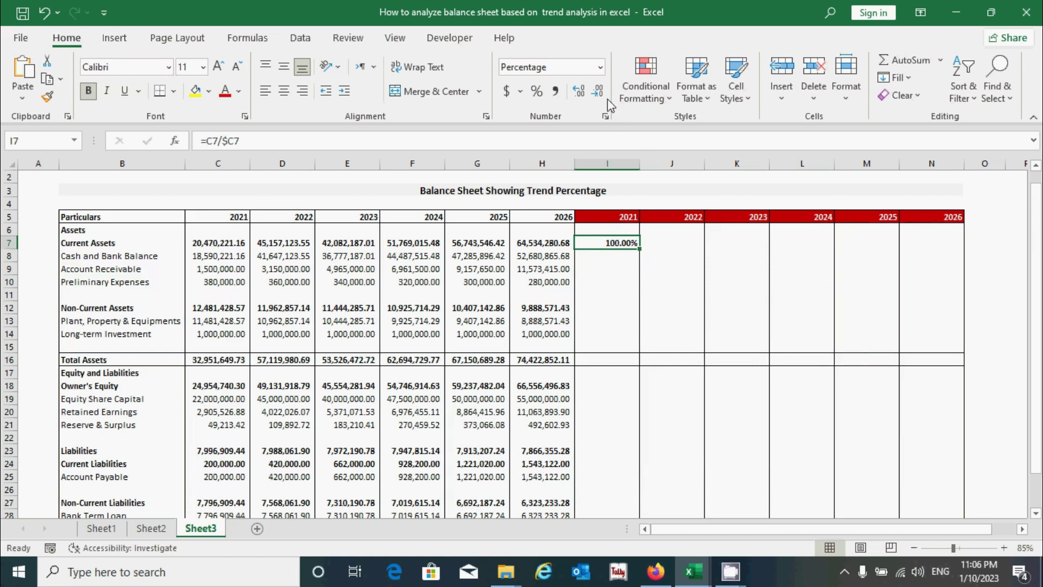
click(600, 67)
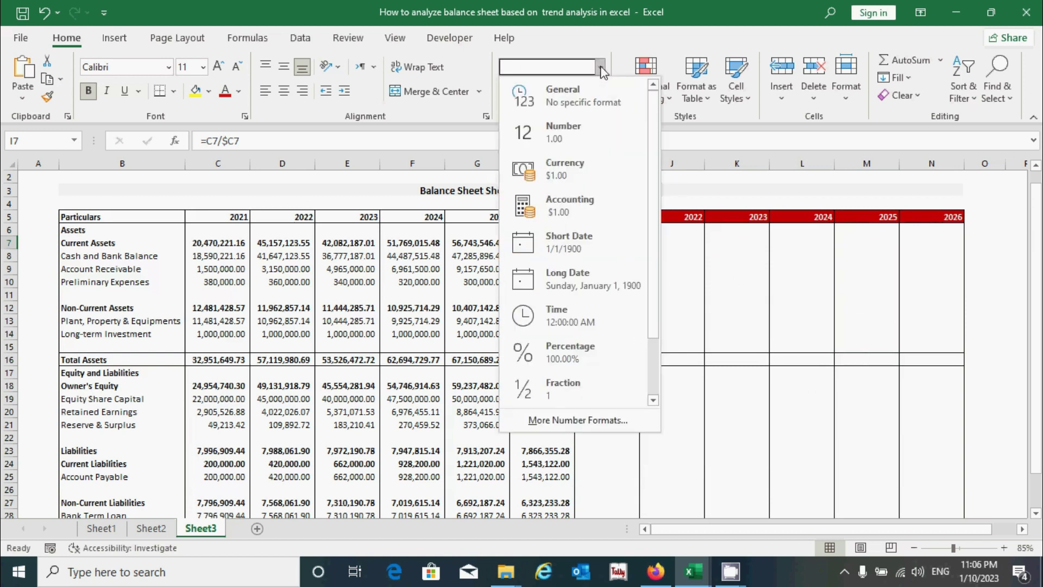
click(582, 361)
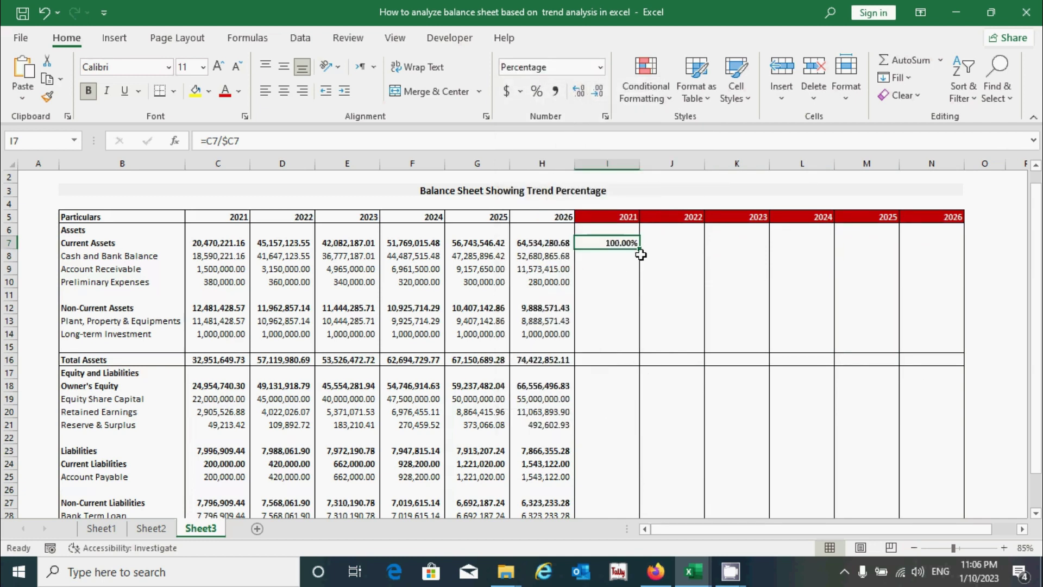
drag(641, 250, 966, 255)
click(682, 242)
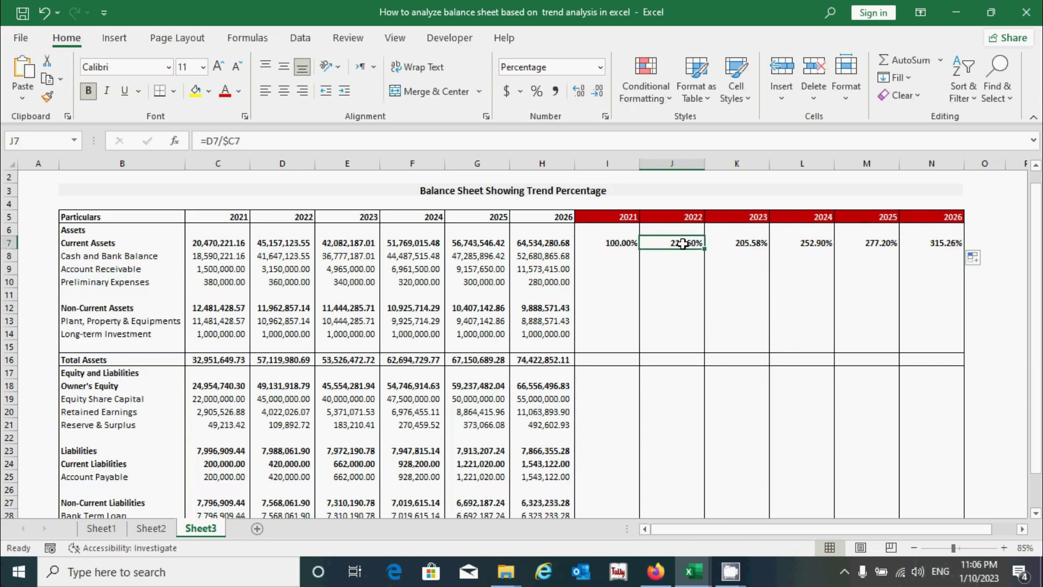
- Check the copied J7 and K7 trend formulas and select the row 7 trends I7:N7
double_click(682, 243)
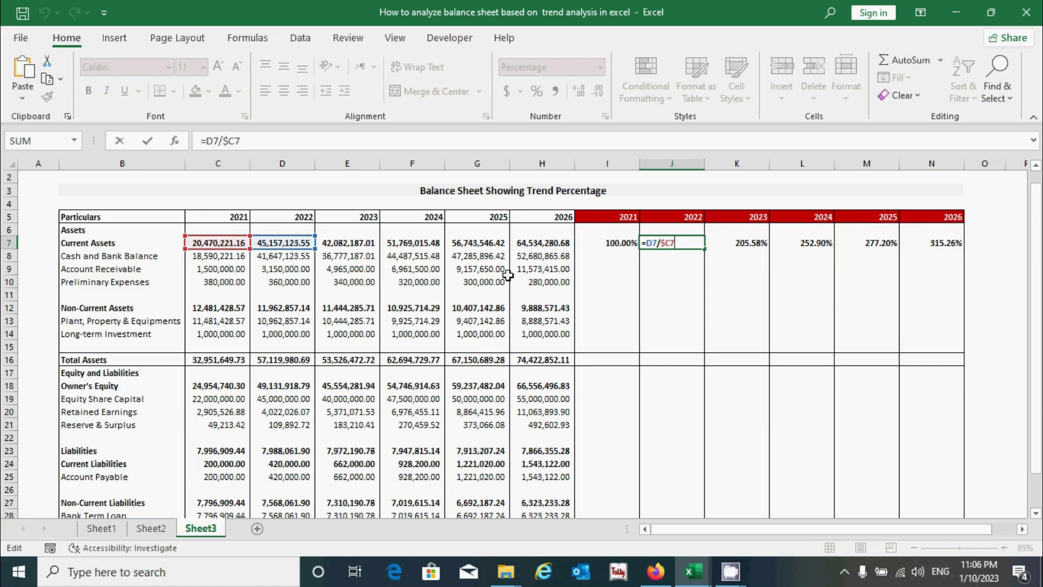
key(Tab)
click(610, 146)
click(629, 243)
drag(629, 243, 962, 337)
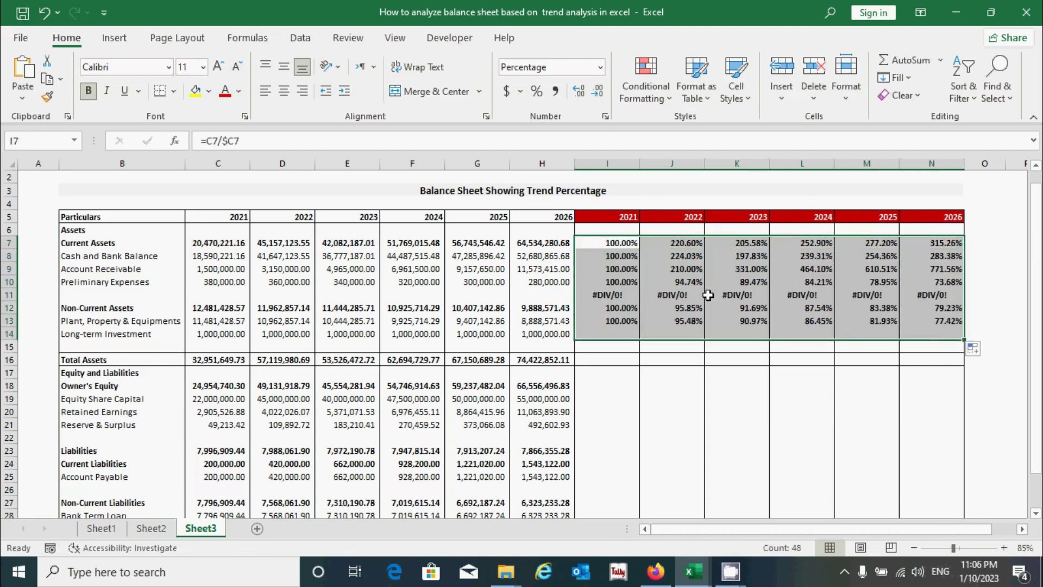
- Clear the #DIV/0! results from the blank row 11 trend cells
click(593, 296)
drag(593, 296, 916, 295)
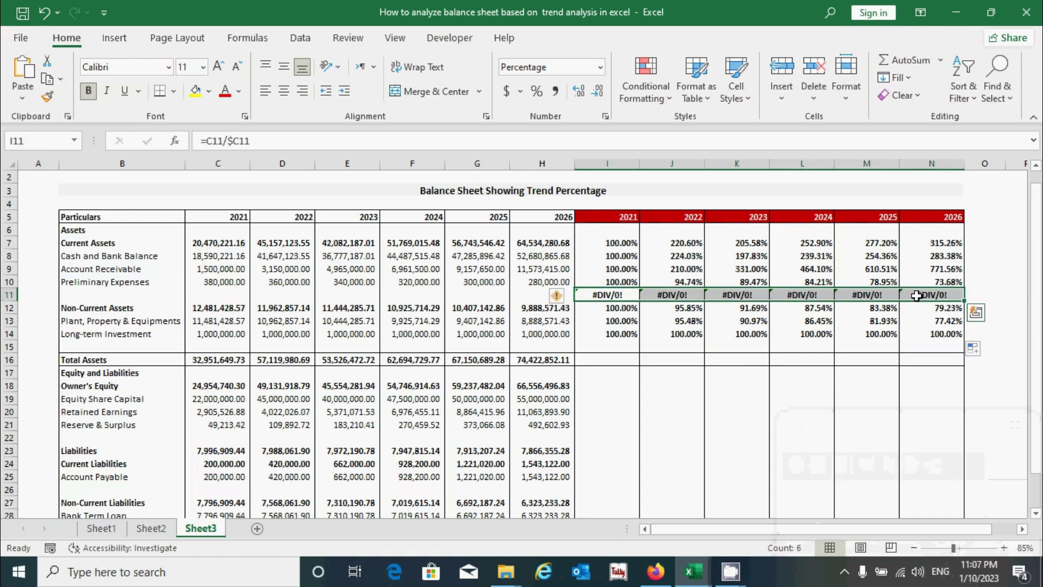
key(Delete)
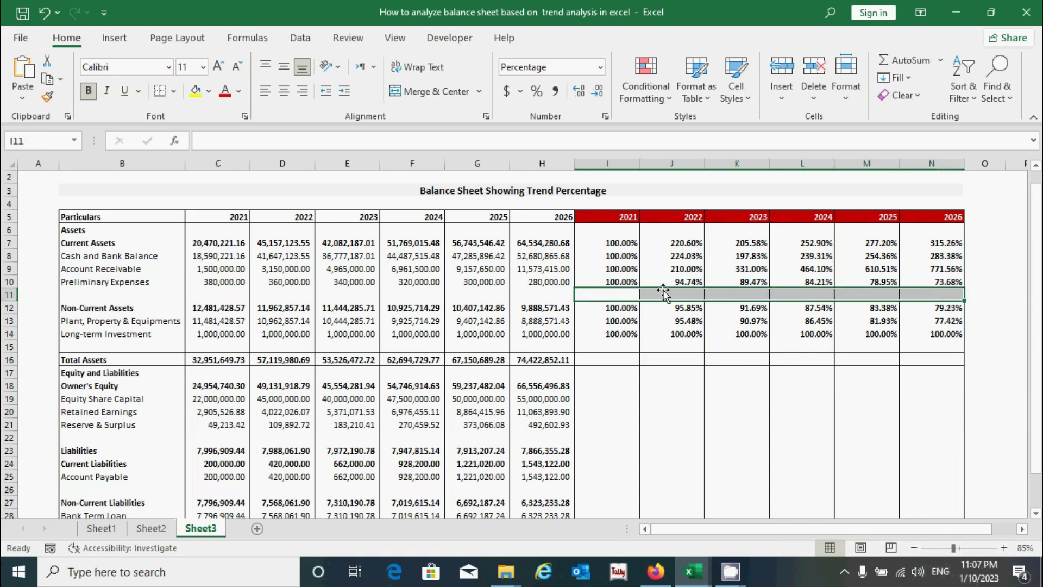
click(154, 298)
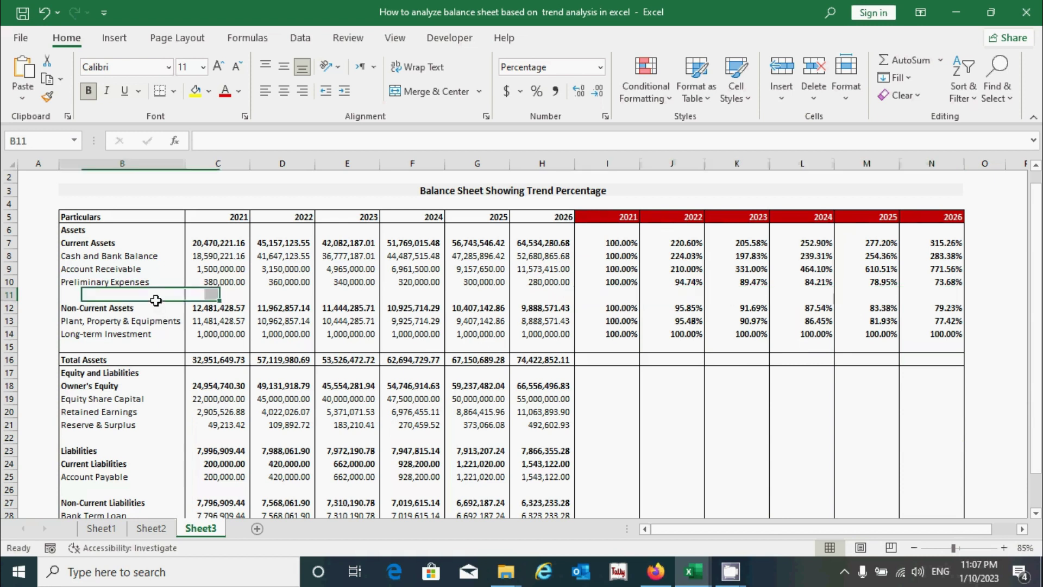
- Remove bold from the detail asset trend values, leaving the Long-term Investment trends I14:N14 selected
click(613, 256)
key(ctrl+shift+Right)
key(ctrl+shift+Down)
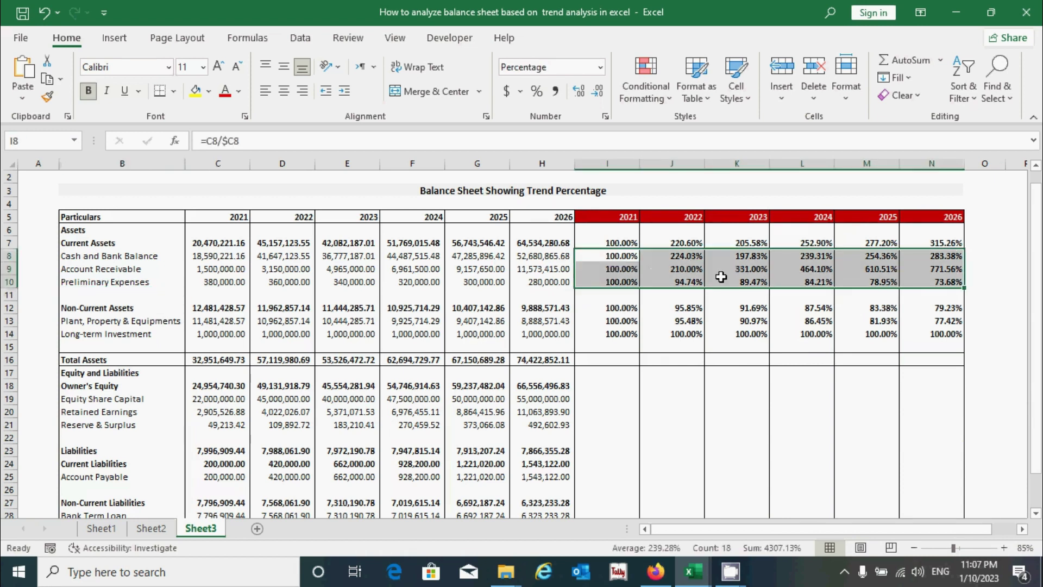
drag(618, 321, 961, 333)
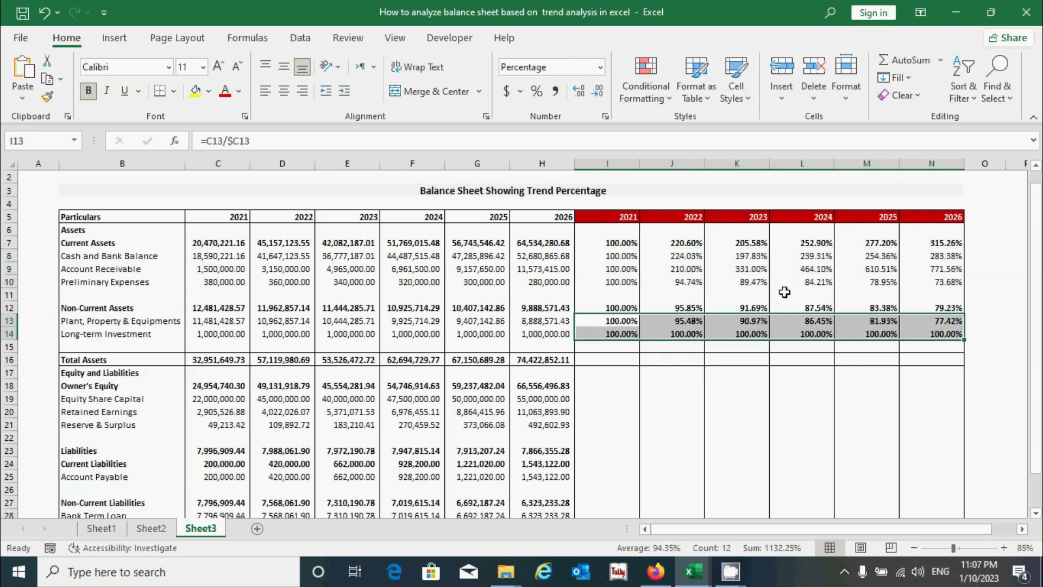
click(668, 396)
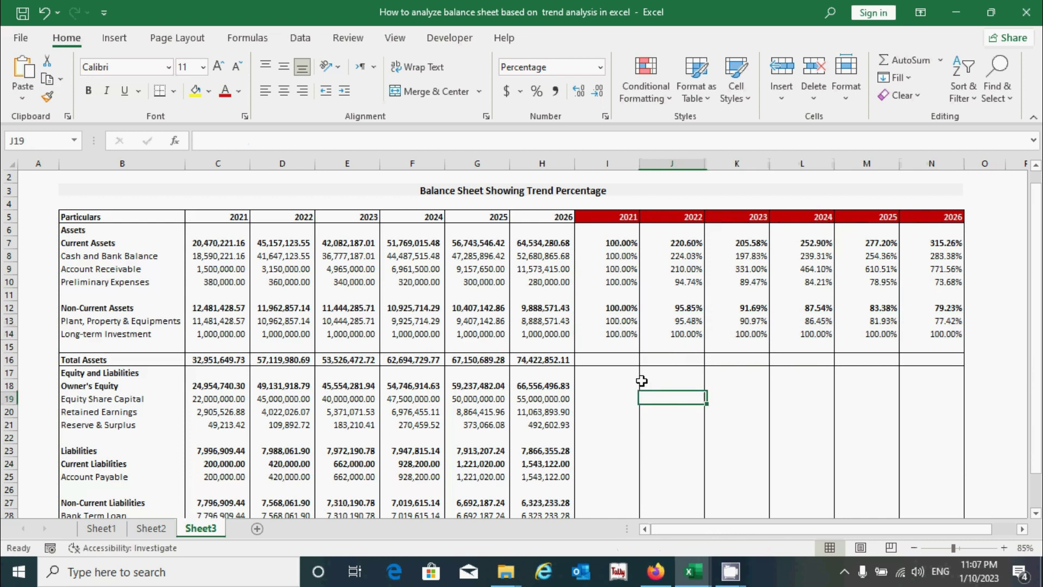
click(617, 361)
drag(613, 334, 911, 333)
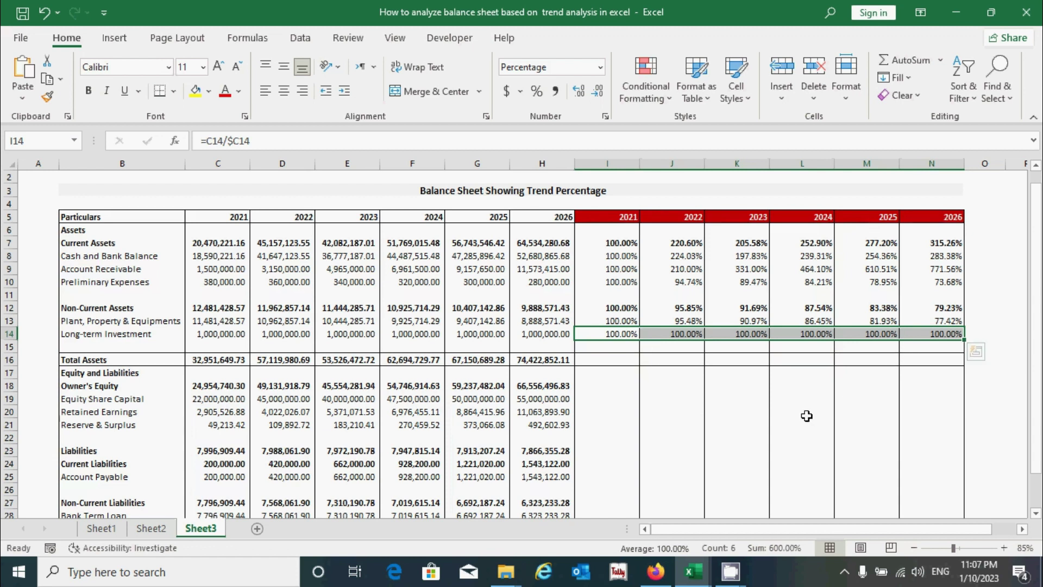
- Copy the row 14 trend formulas into Total Assets row 16 and bold them (100.00% to 225.85%)
key(ctrl+c)
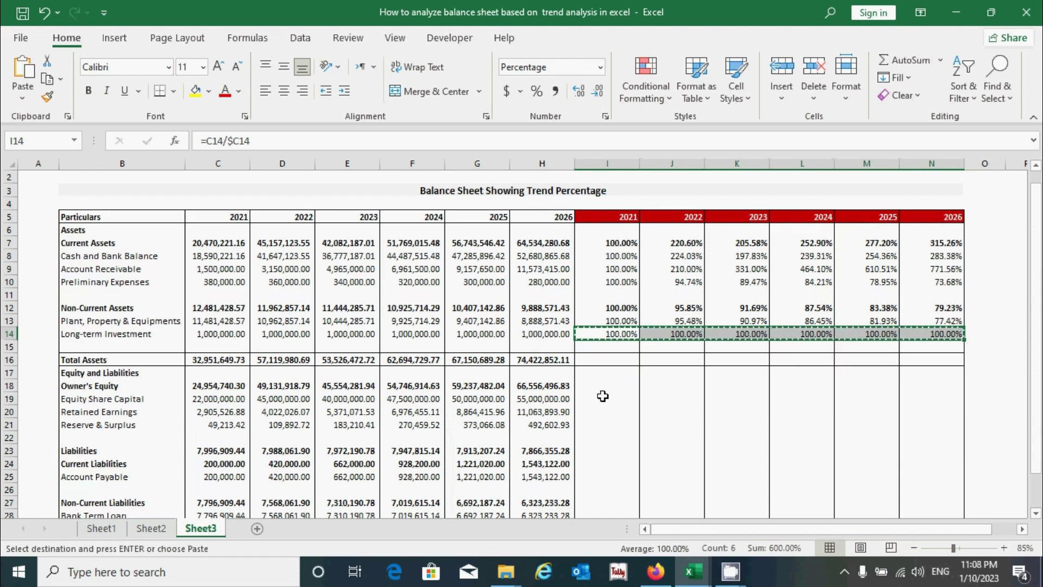
click(605, 360)
key(ctrl+v)
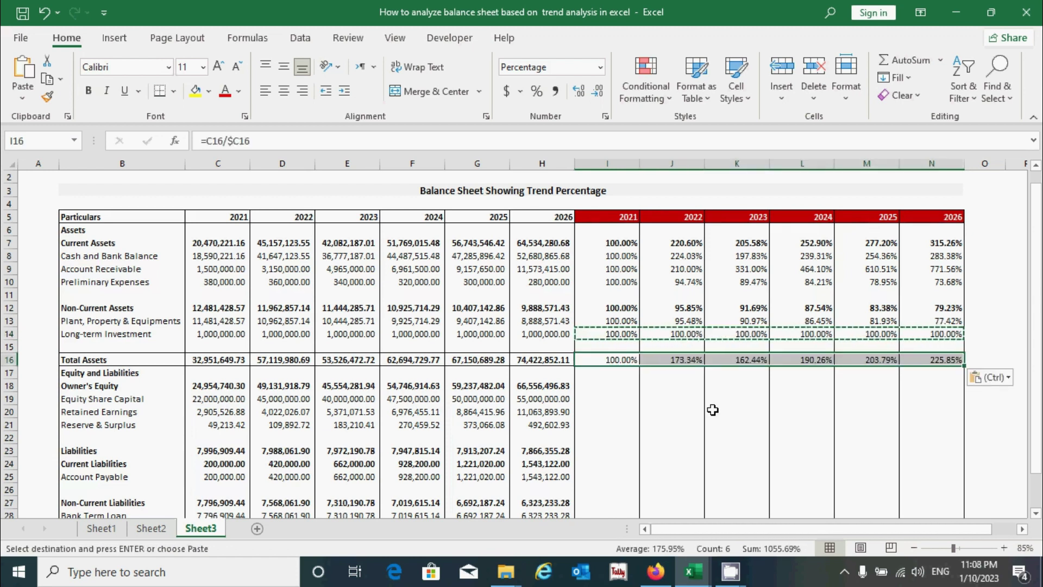
drag(611, 360, 948, 360)
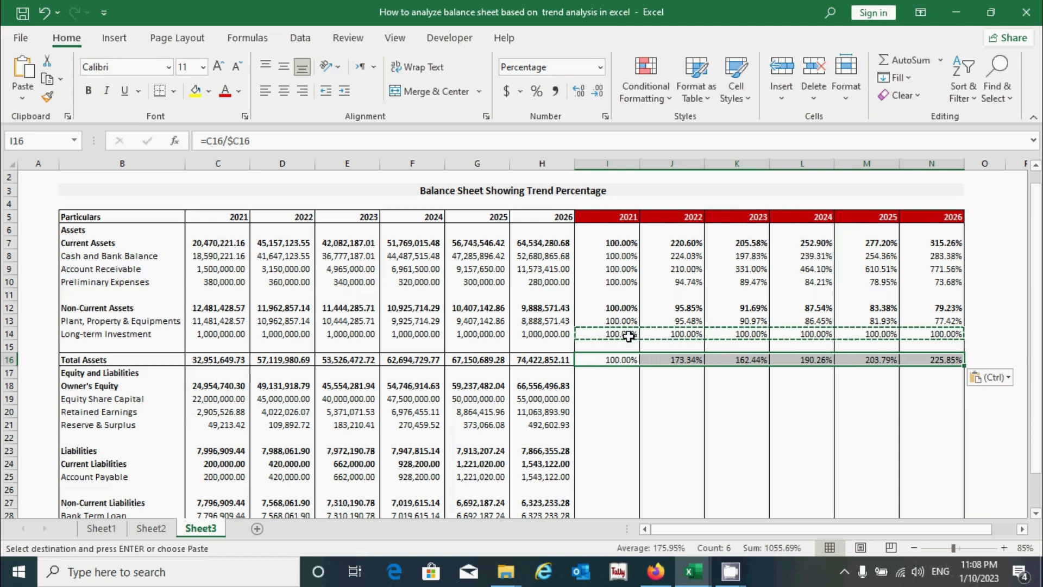
drag(618, 359, 940, 363)
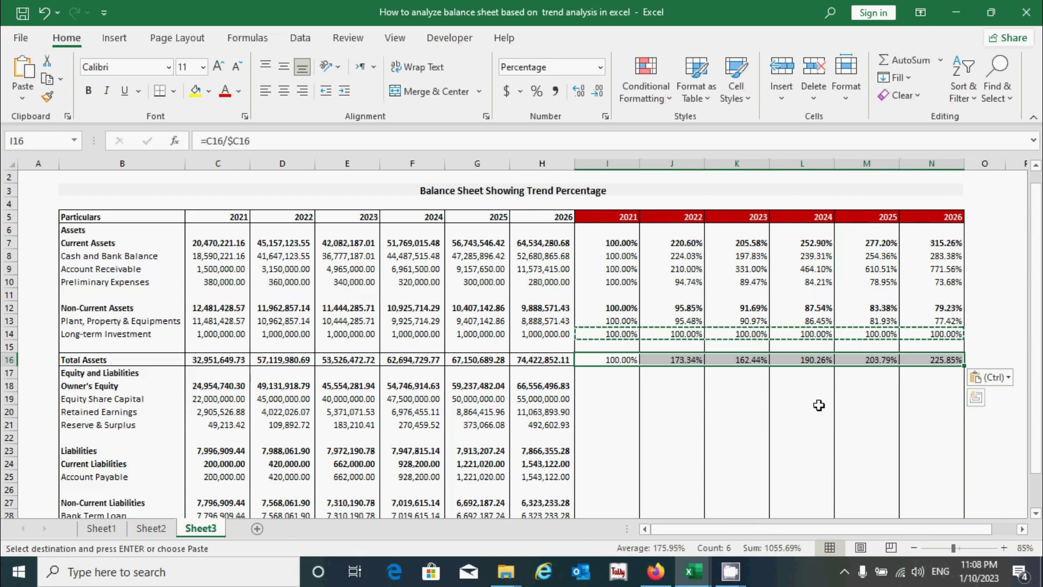
key(ctrl+b)
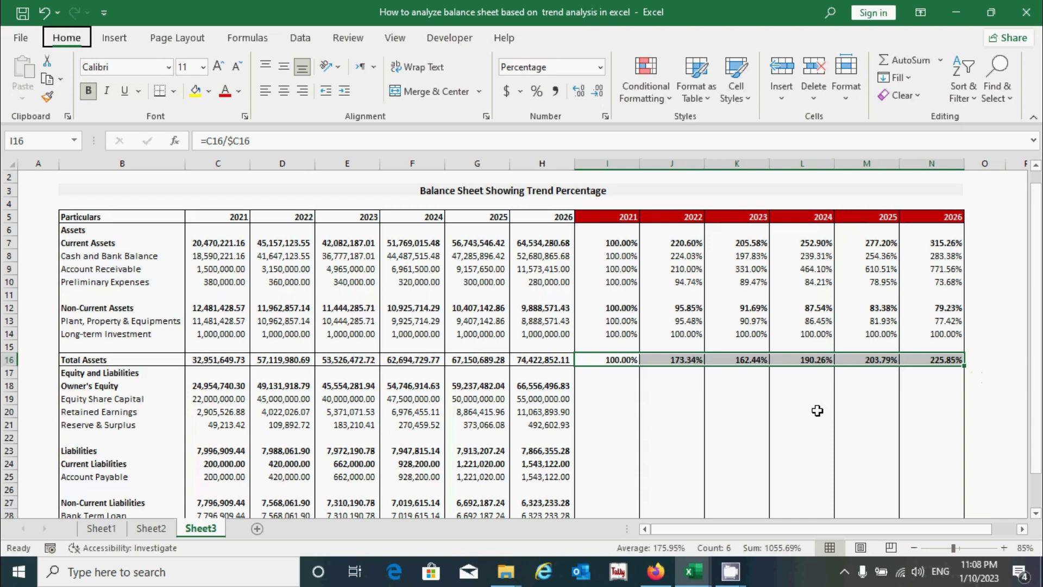
click(688, 411)
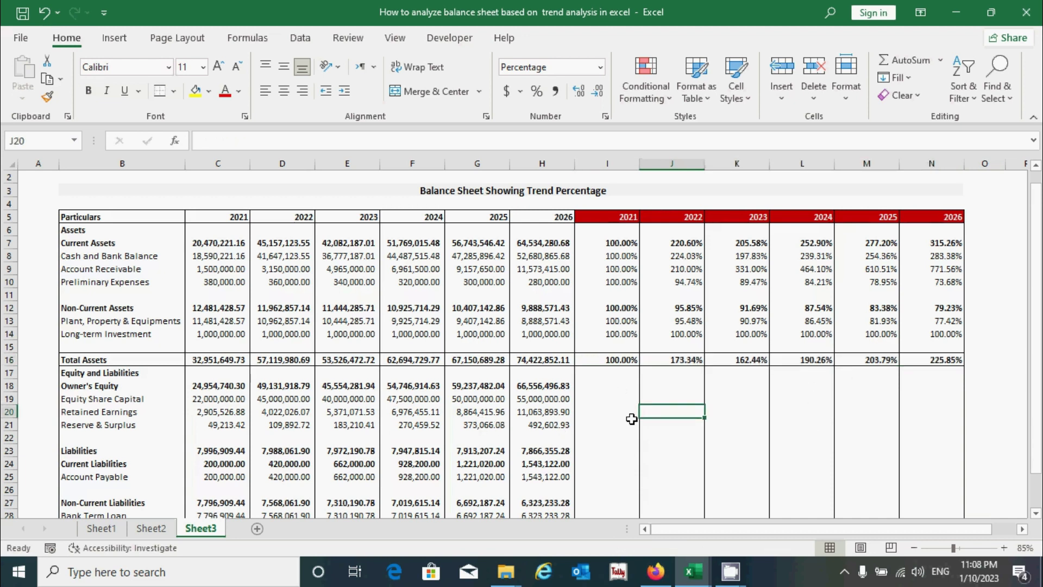
- Copy the asset trend formula block I7:N14 for pasting at Owner's Equity cell I18
scroll(631, 432, down, 2)
scroll(630, 433, up, 3)
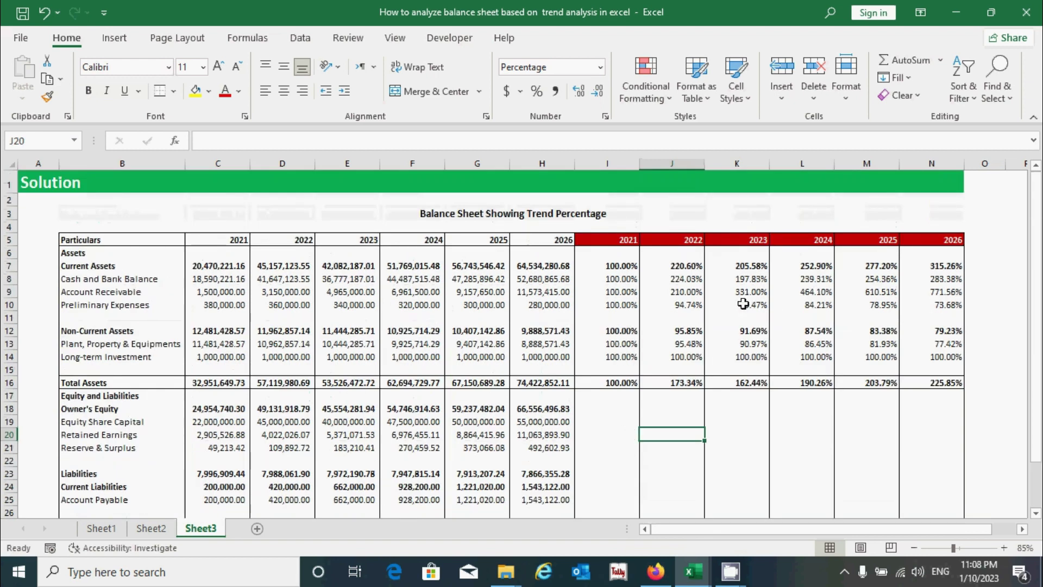
drag(622, 266, 929, 354)
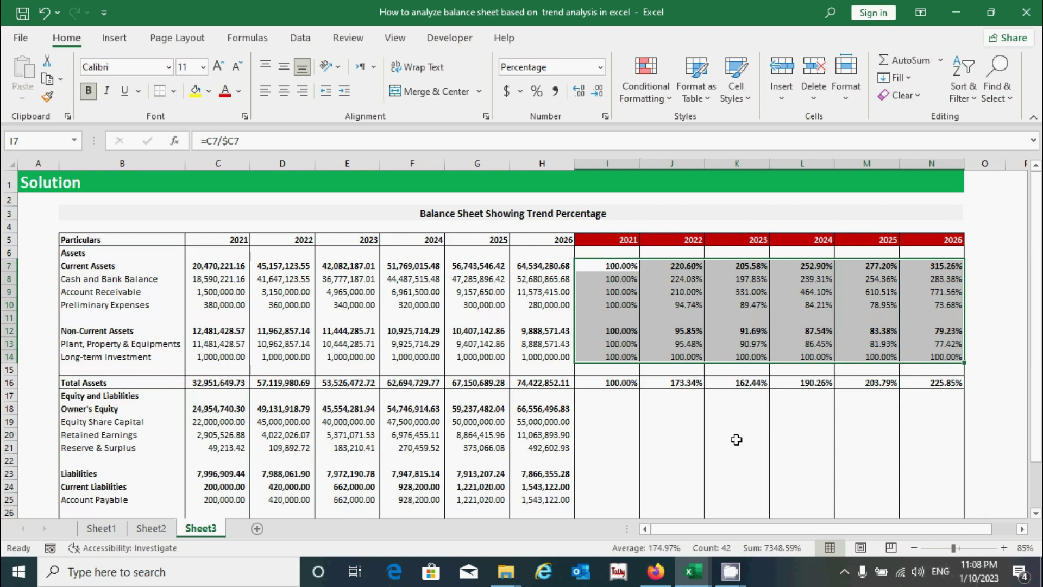
key(ctrl+c)
click(620, 409)
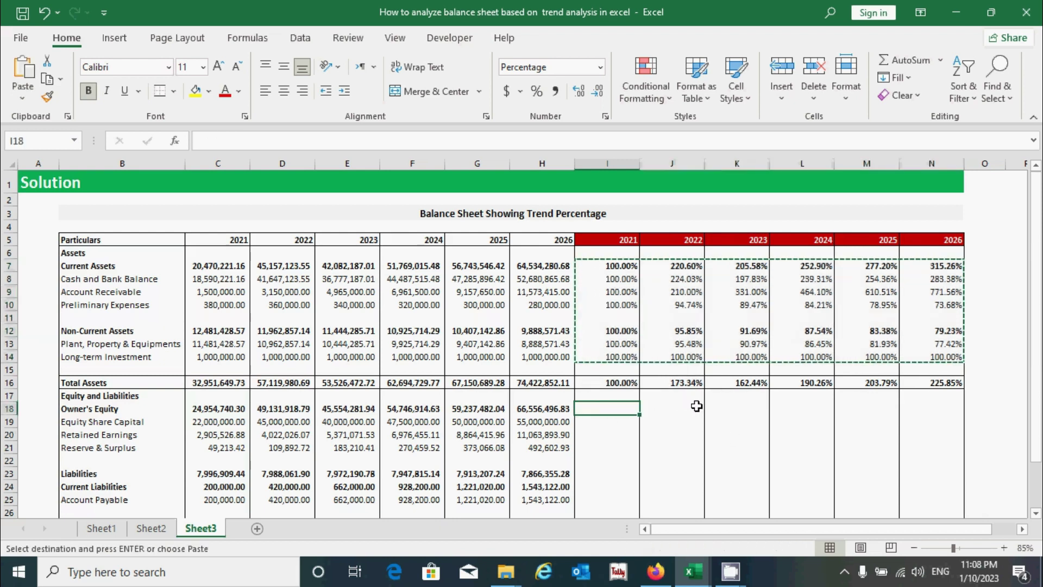
- Paste the trend formulas at I18 (=C18/$C18) and extend them down to Bank Term Loan row 28
key(ctrl+v)
scroll(690, 386, down, 2)
click(613, 321)
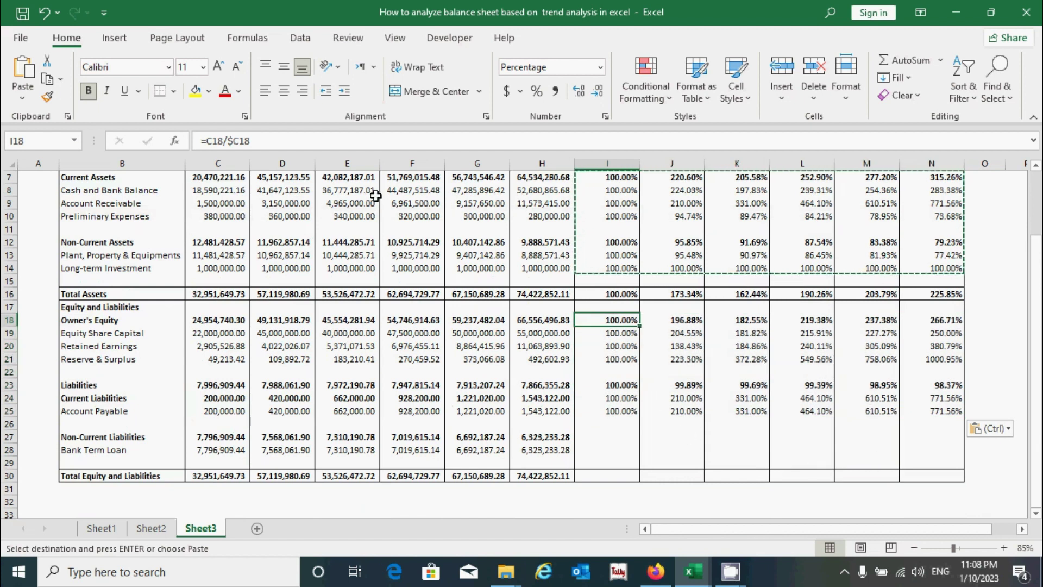
click(327, 142)
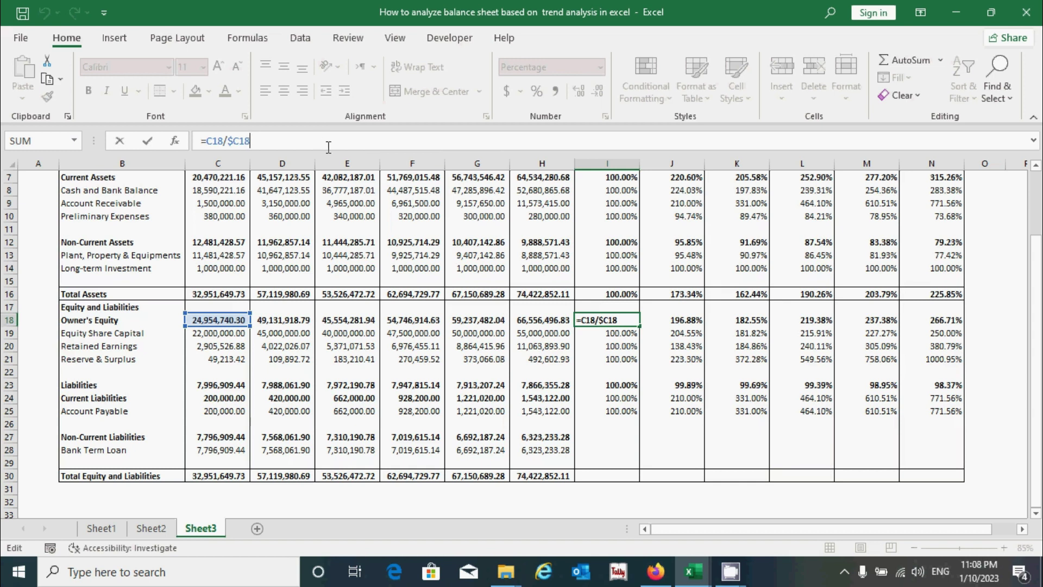
scroll(324, 304, up, 2)
scroll(324, 304, down, 2)
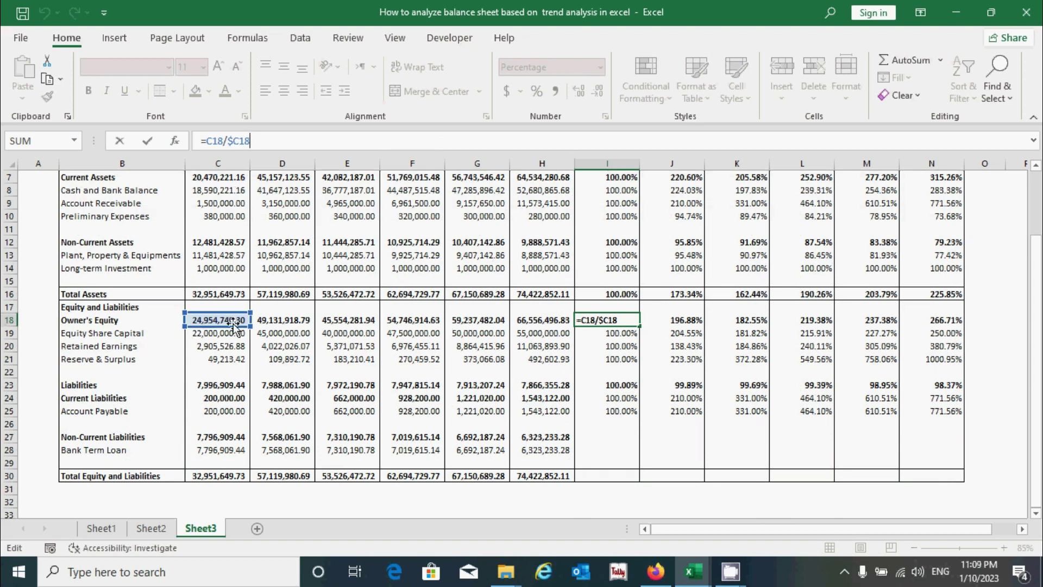
key(ctrl+Return)
drag(622, 397, 967, 452)
drag(618, 425, 919, 421)
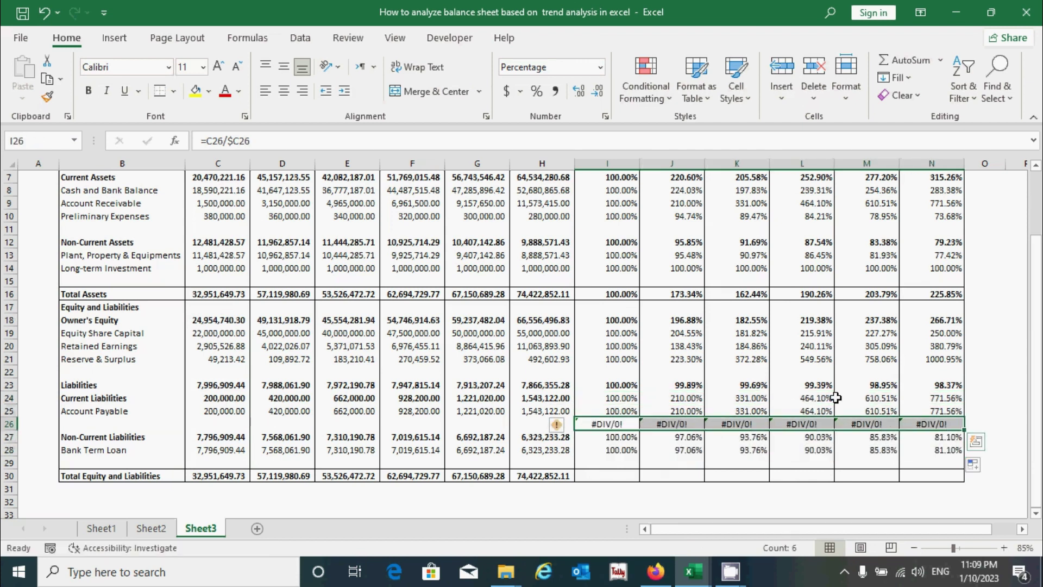
- Delete the #DIV/0! errors in I26:N26 and bold the Current Liabilities trends I24:N24
key(Delete)
drag(610, 435, 910, 432)
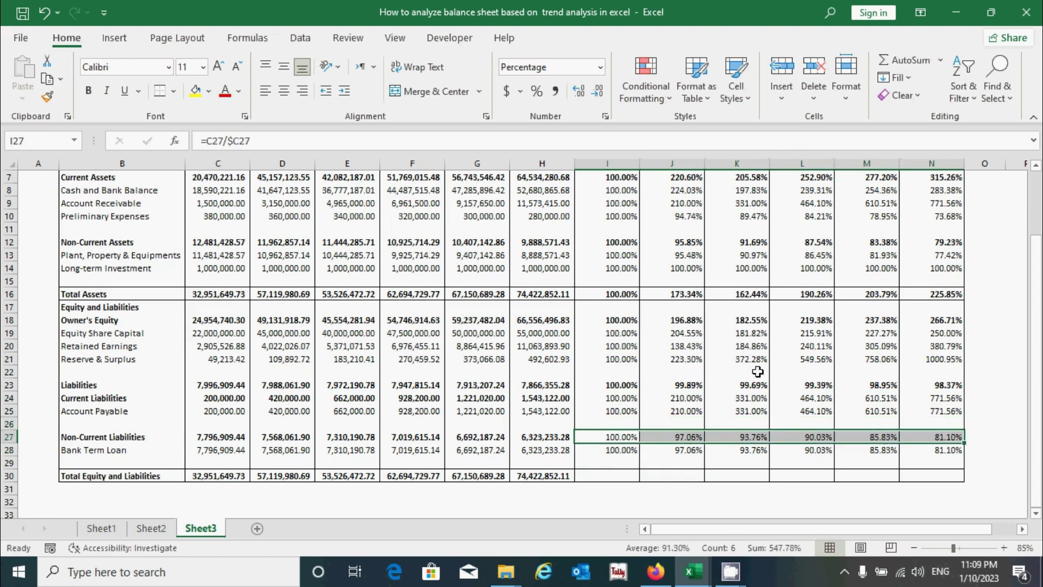
drag(624, 399, 958, 402)
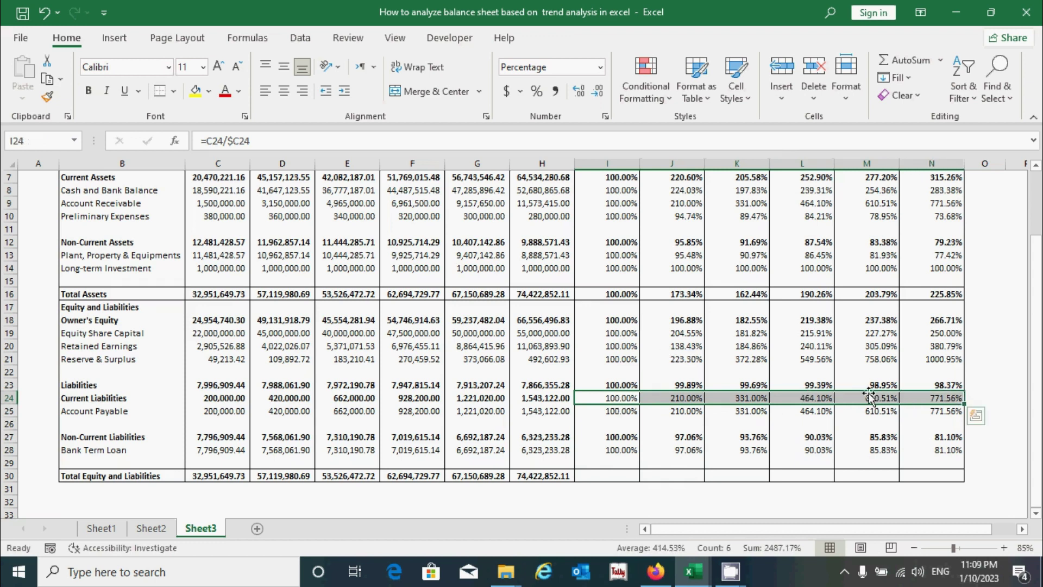
key(ctrl+b)
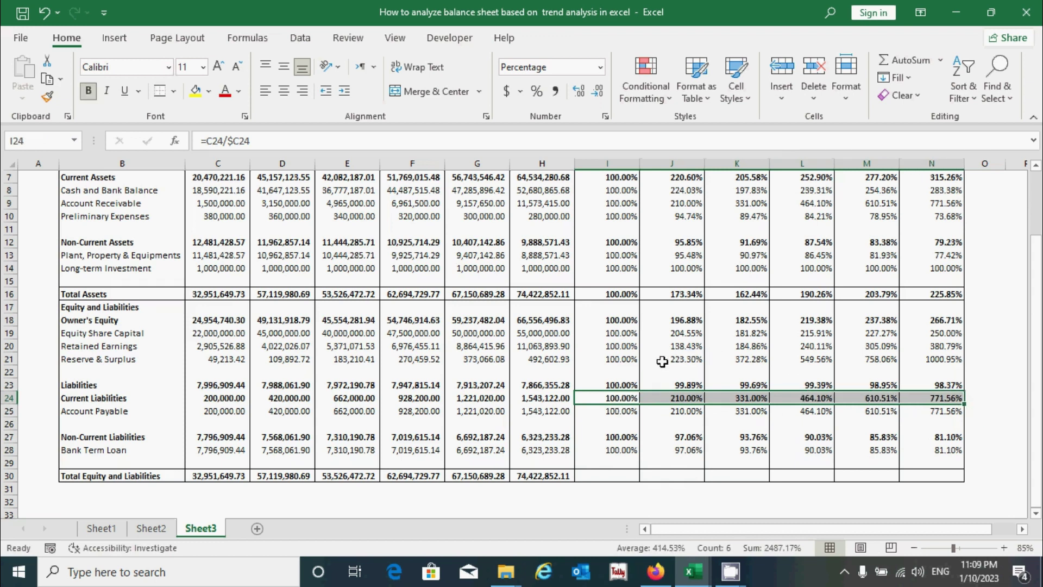
click(664, 360)
- Copy the I28:N28 trend formulas into Total Equity and Liabilities row 30 (100.00% to 225.85%)
click(630, 474)
drag(611, 450, 950, 447)
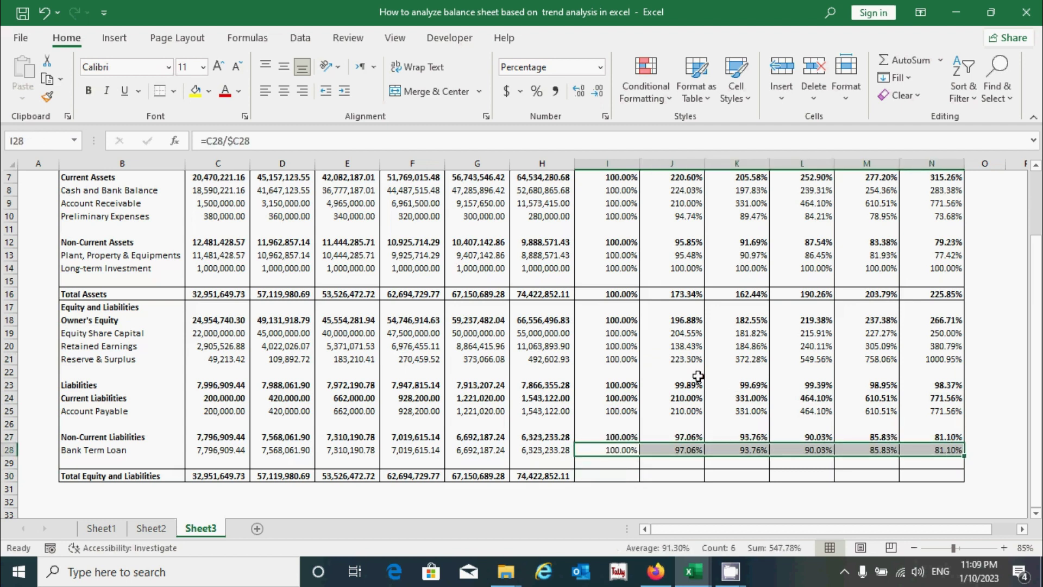
key(ctrl+c)
click(618, 478)
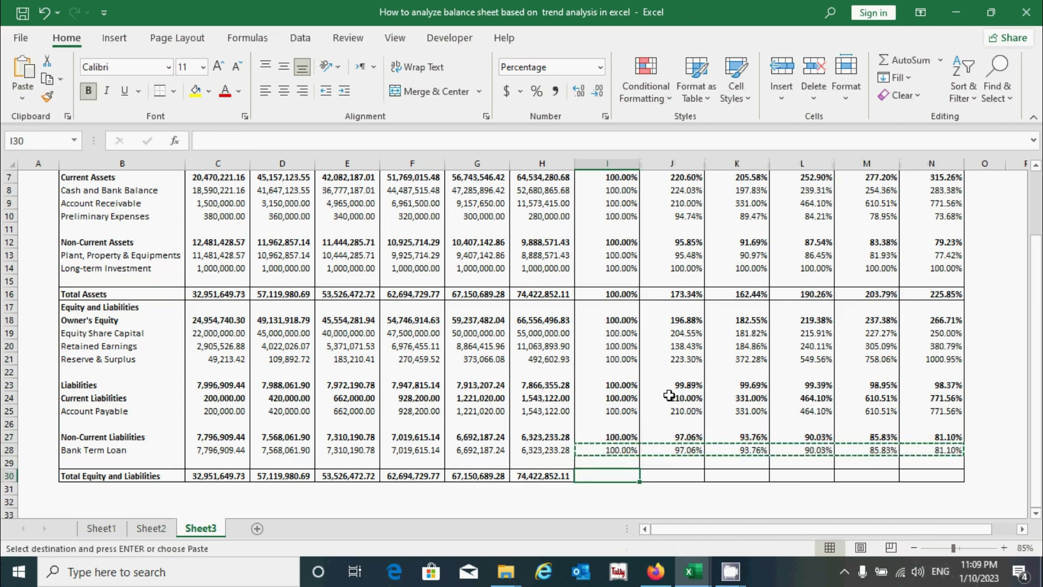
key(ctrl+v)
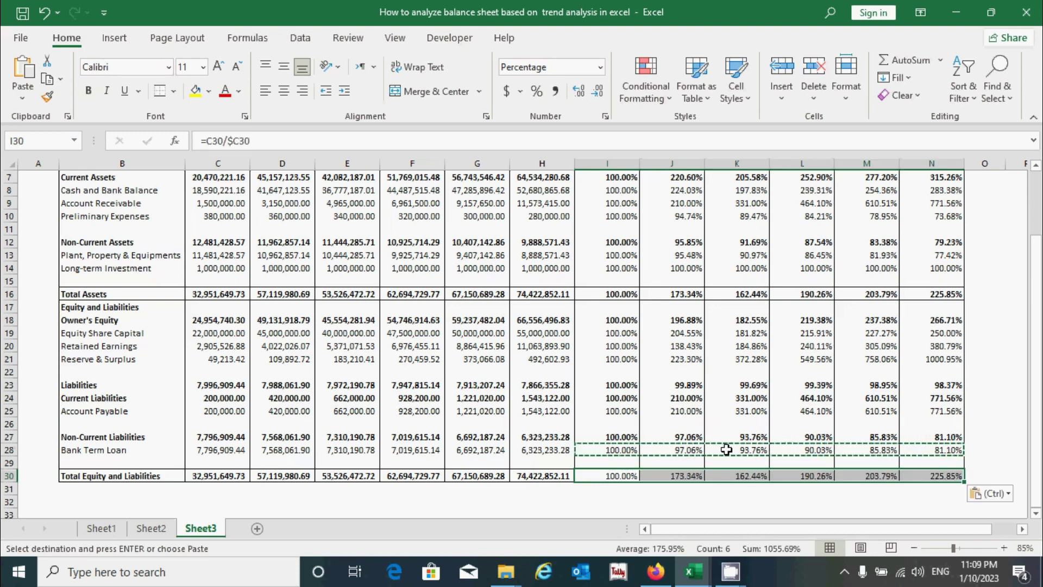
key(Escape)
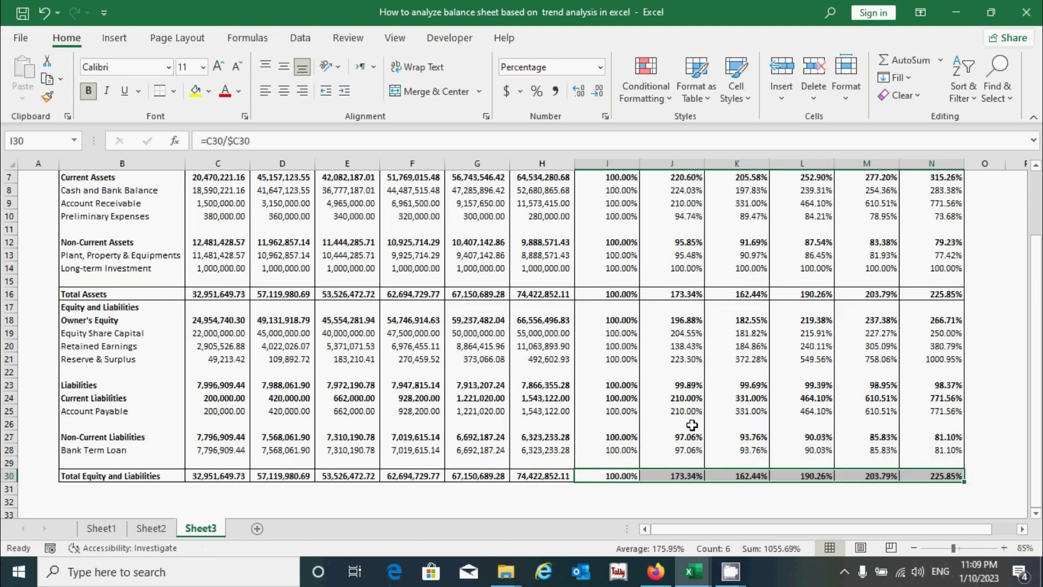
drag(600, 476, 927, 476)
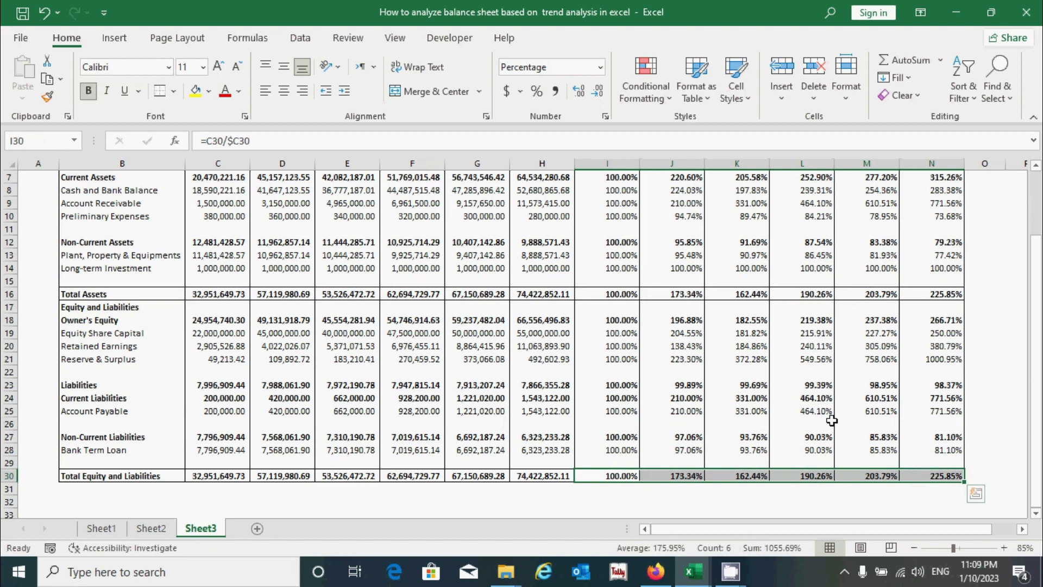
click(173, 91)
click(737, 411)
click(680, 411)
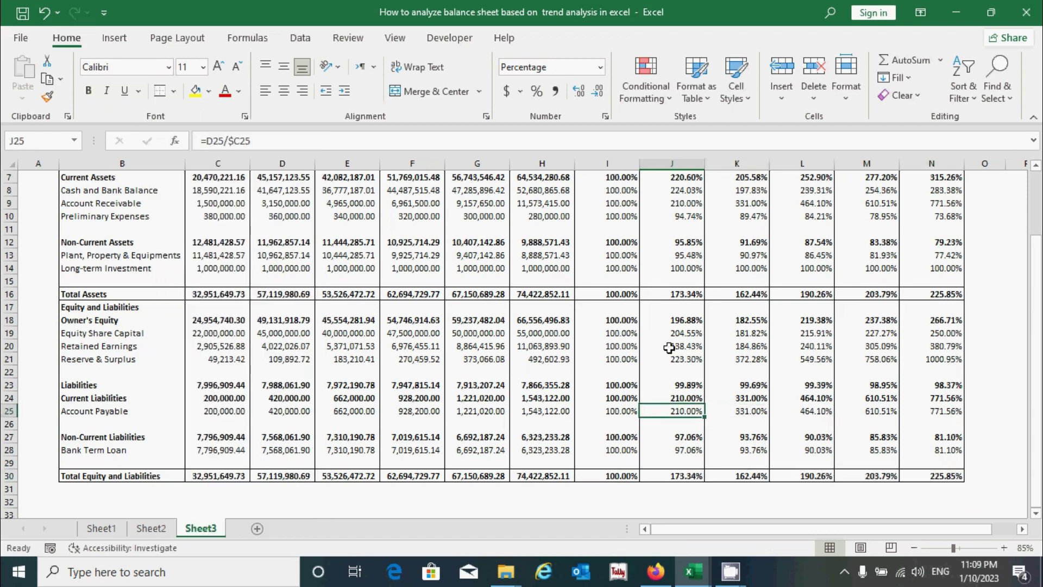
click(673, 294)
click(688, 476)
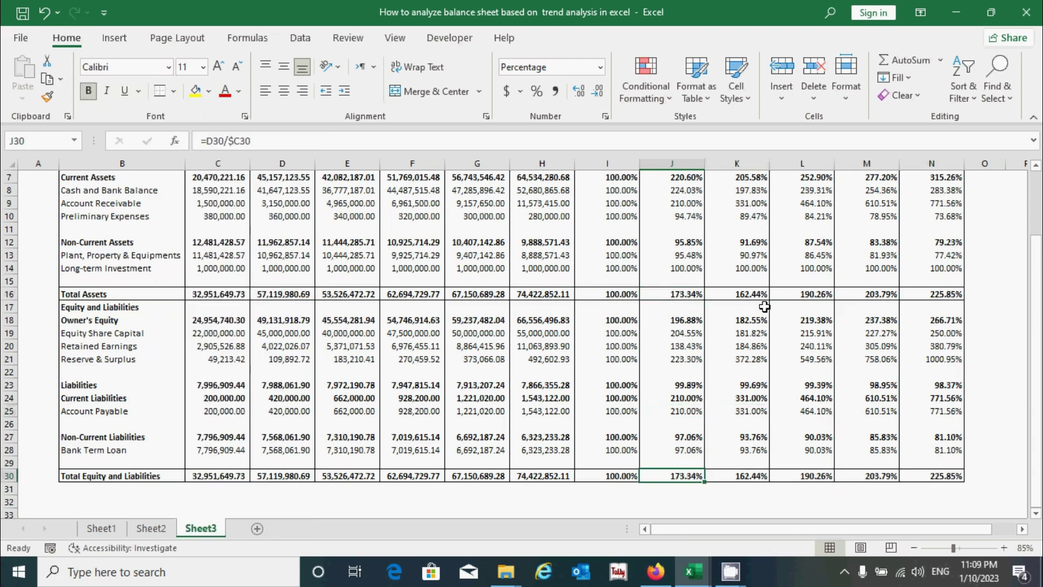
click(751, 294)
click(758, 476)
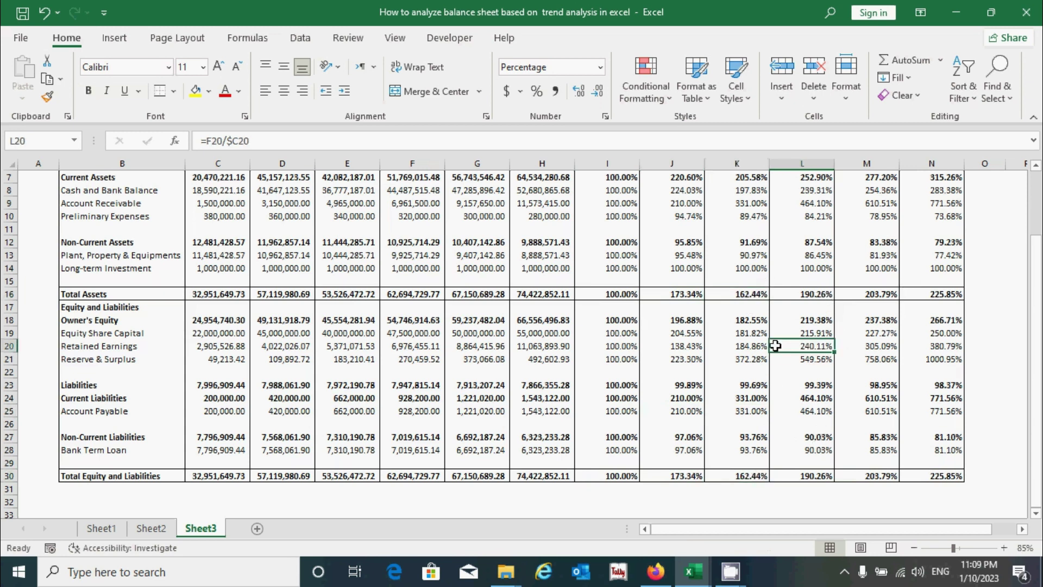
scroll(788, 348, up, 1)
click(728, 255)
double_click(751, 239)
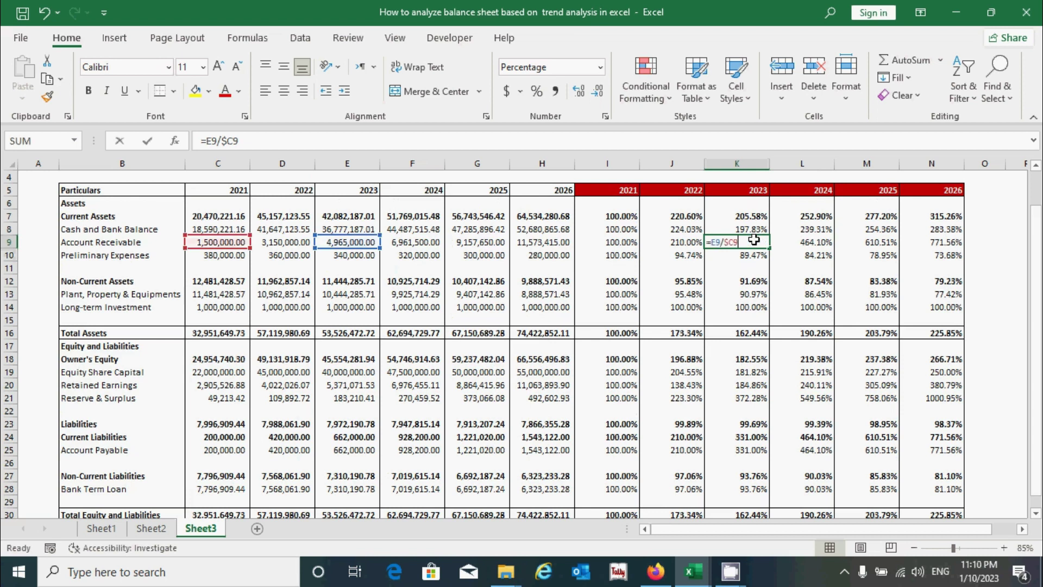
click(811, 243)
click(739, 281)
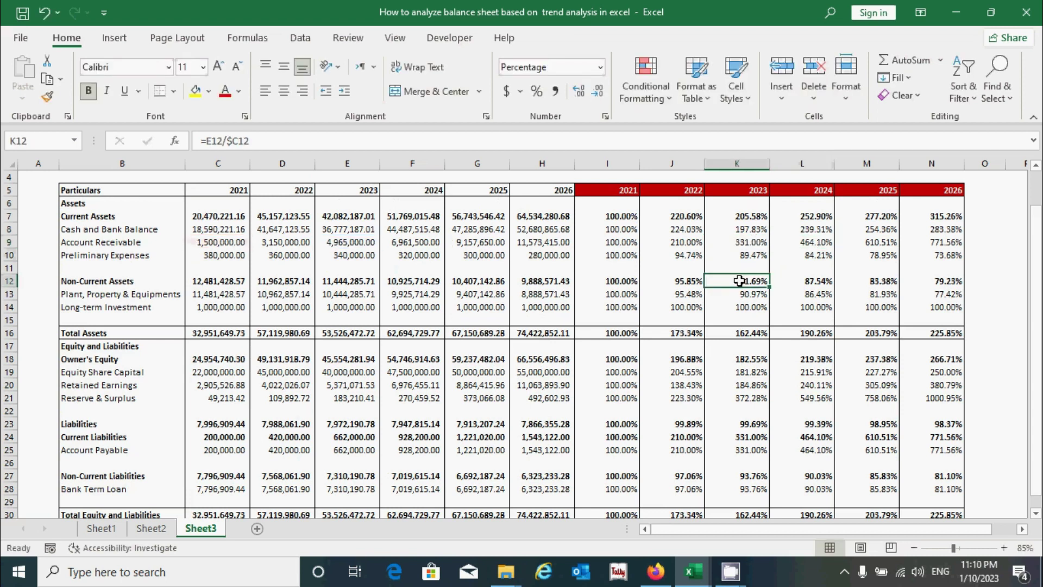
scroll(740, 280, up, 1)
scroll(740, 280, down, 2)
scroll(742, 273, up, 2)
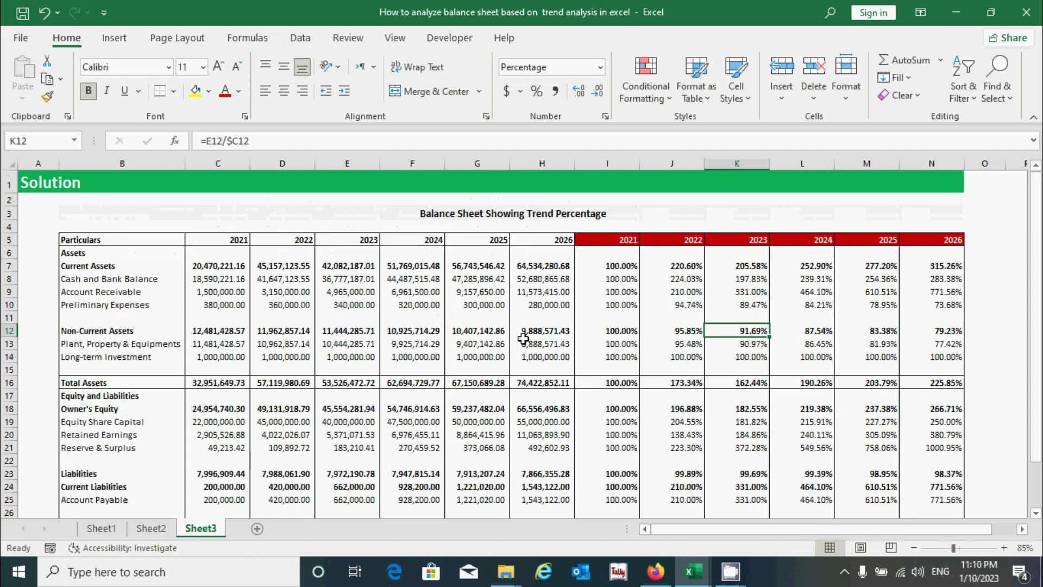
scroll(522, 339, down, 1)
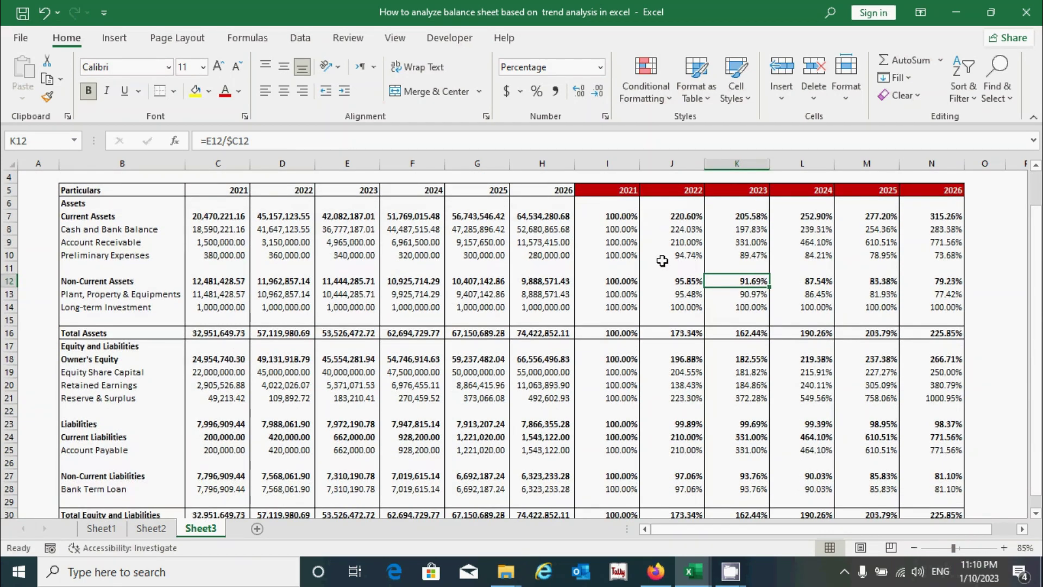
click(662, 258)
scroll(659, 264, up, 1)
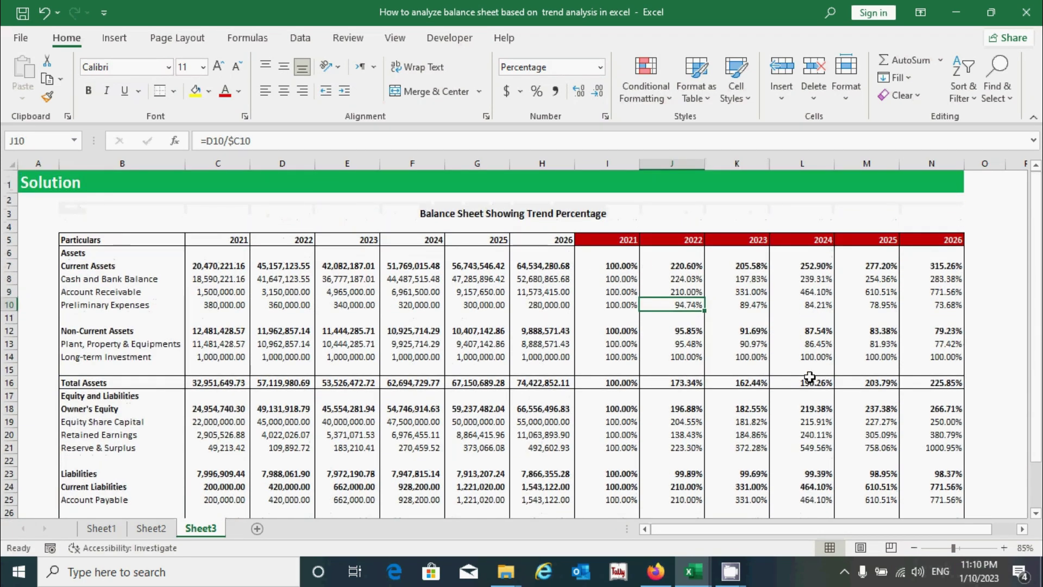
click(625, 266)
scroll(607, 289, down, 1)
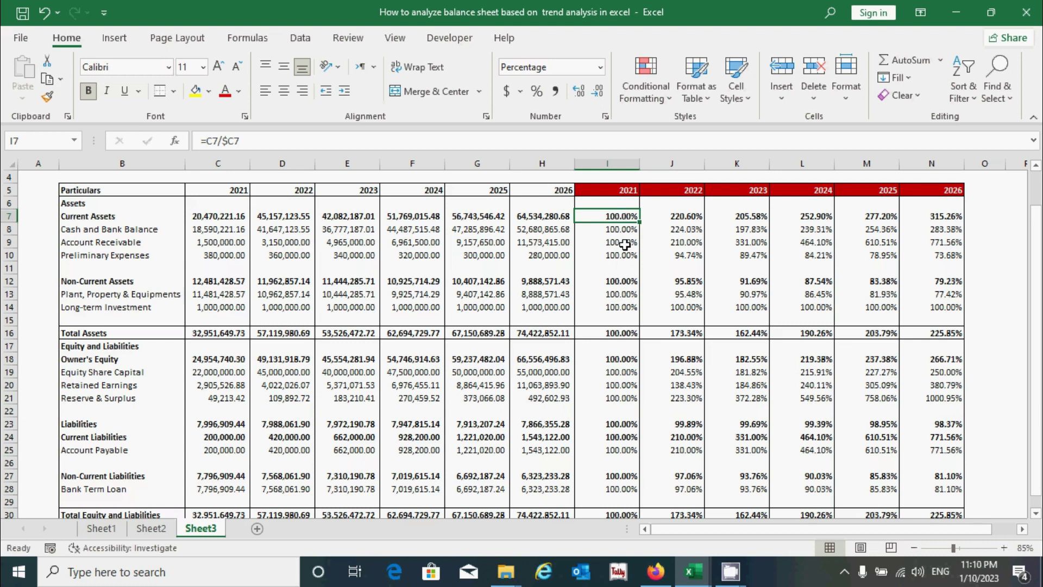
click(653, 218)
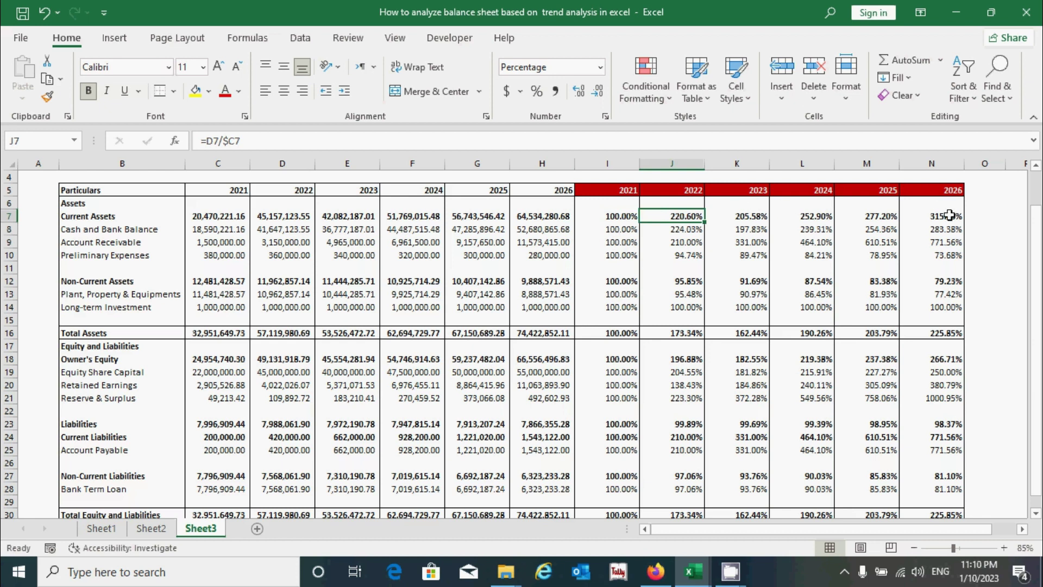
drag(682, 217, 914, 491)
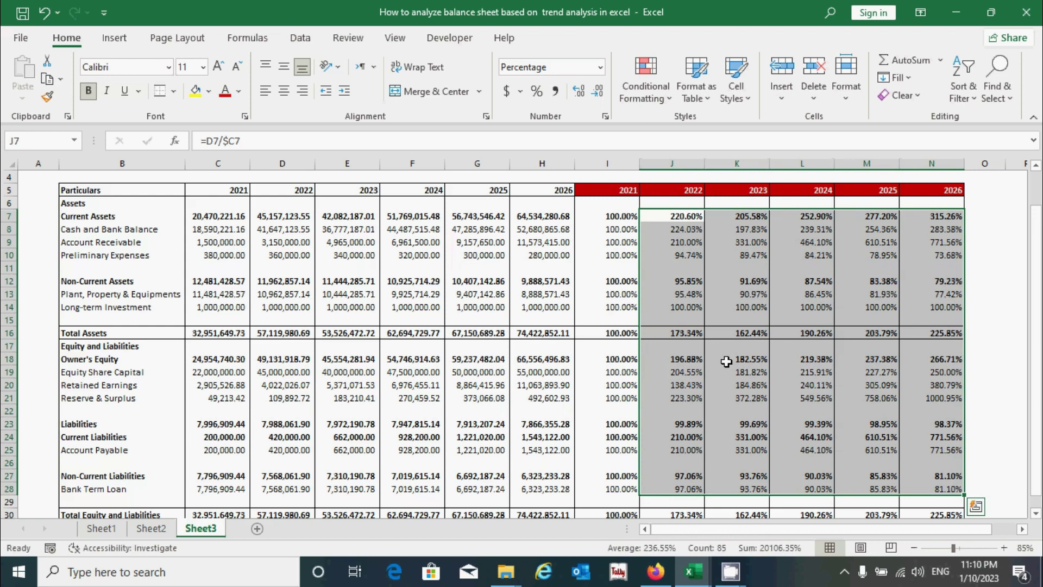
scroll(687, 256, up, 1)
click(686, 267)
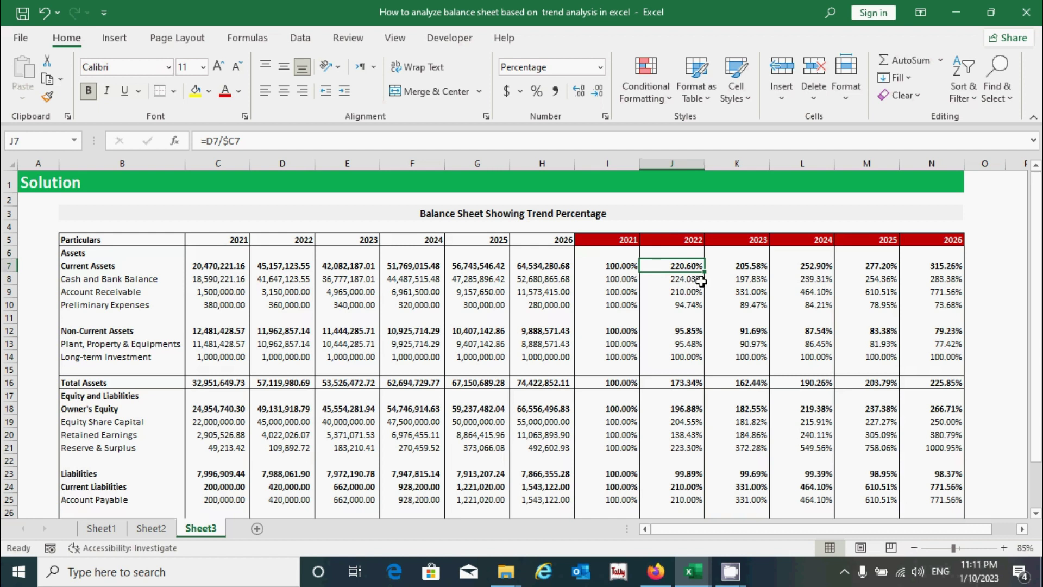
click(223, 267)
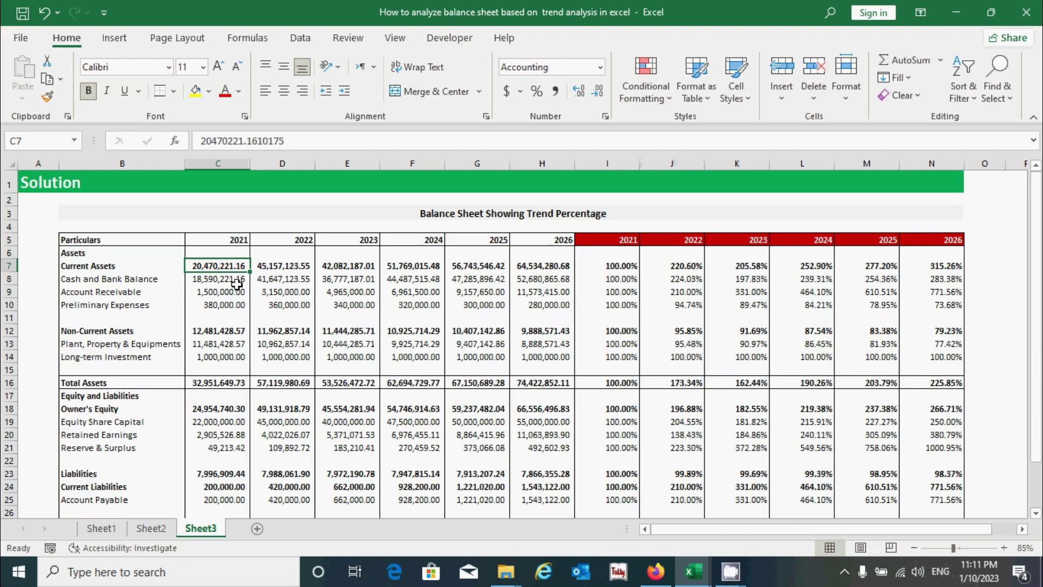
click(268, 268)
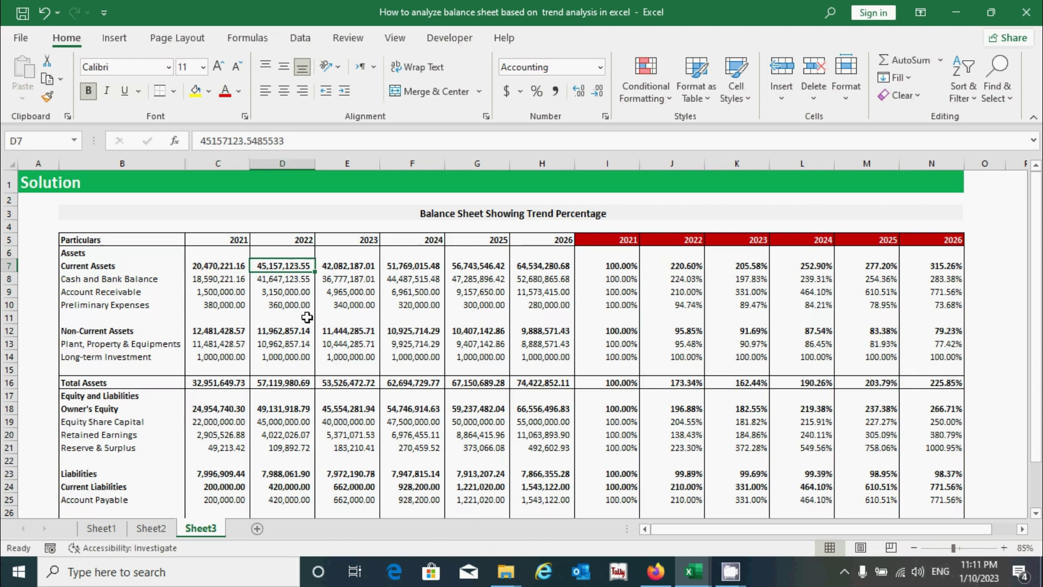
click(222, 266)
click(282, 264)
click(687, 268)
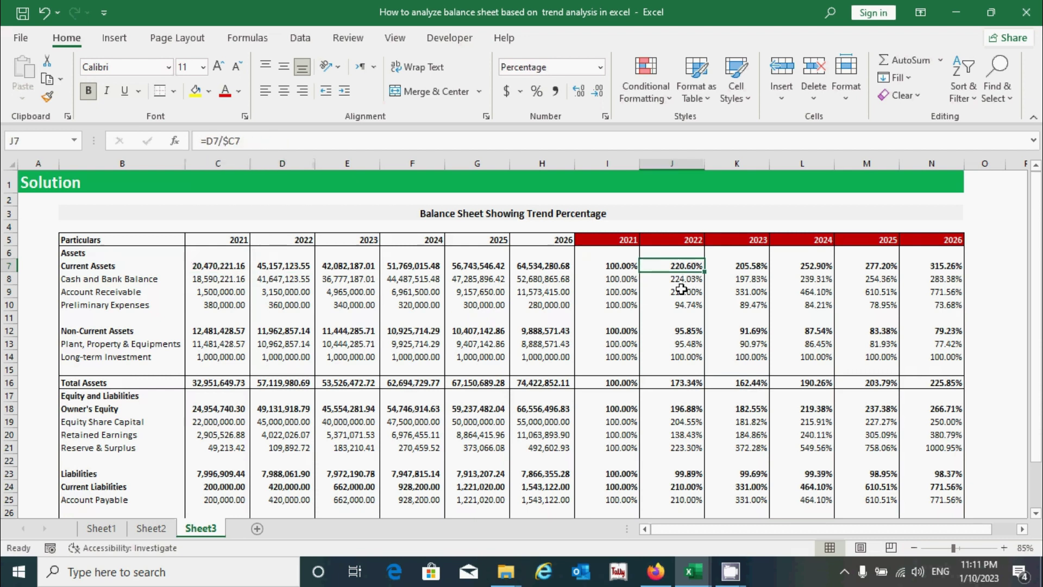
click(720, 307)
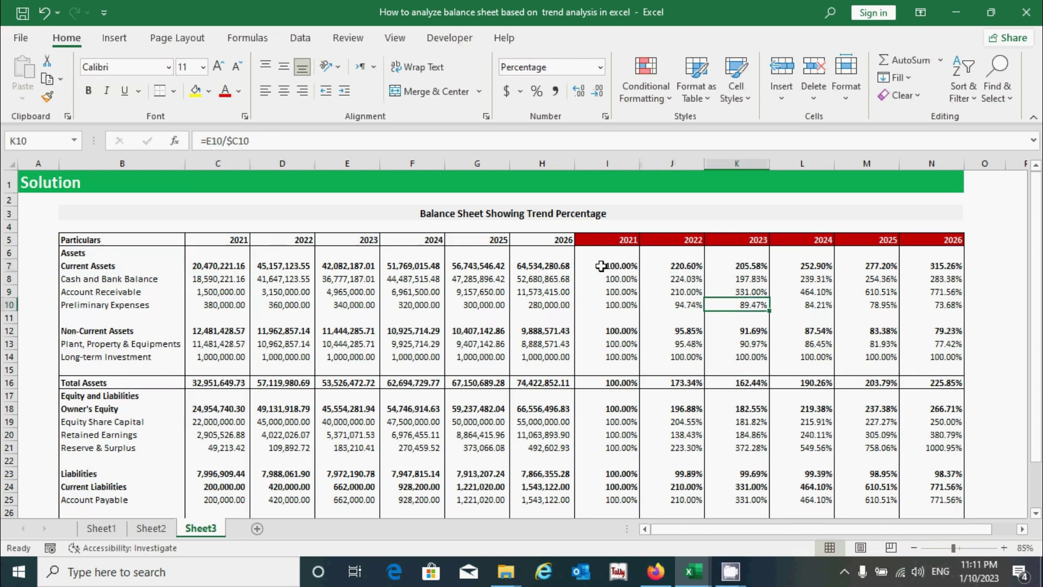
click(623, 268)
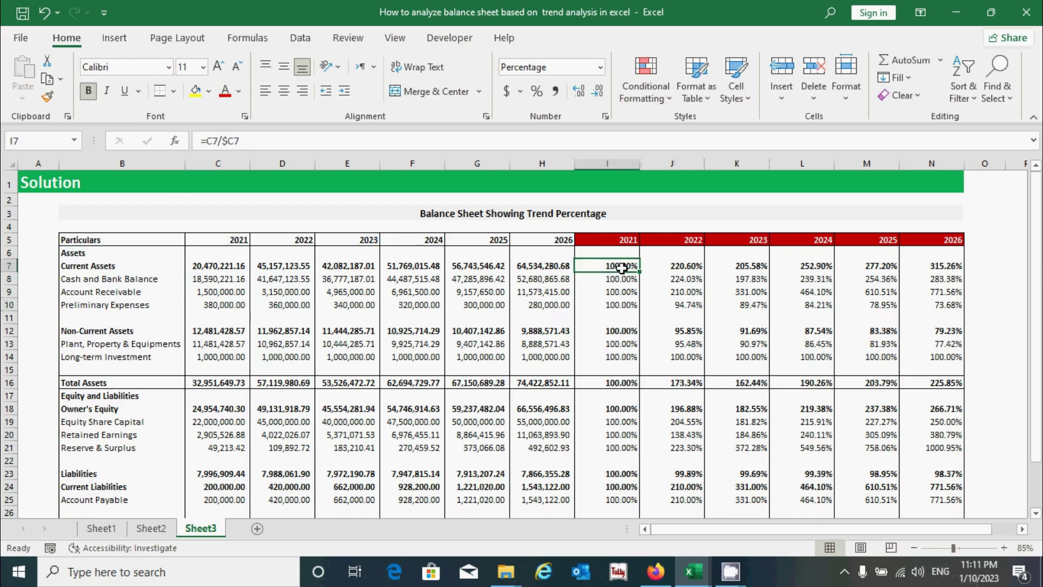
click(953, 264)
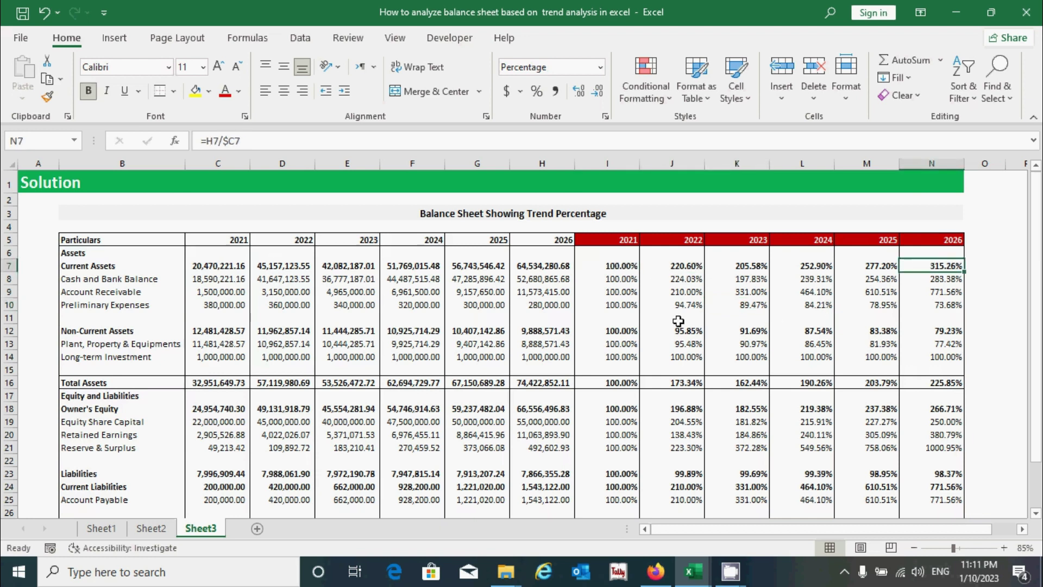
drag(667, 268, 931, 266)
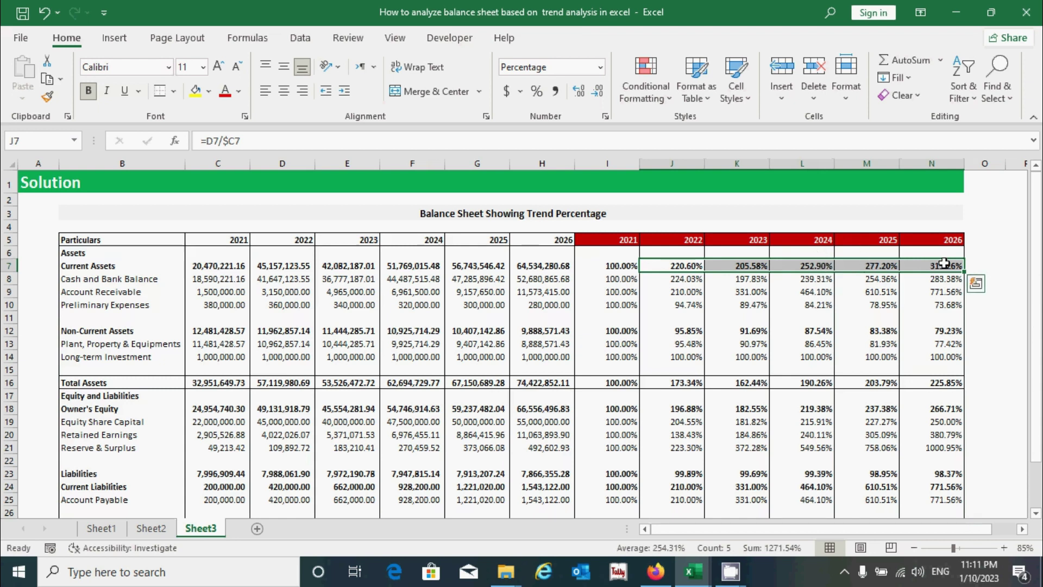
click(928, 289)
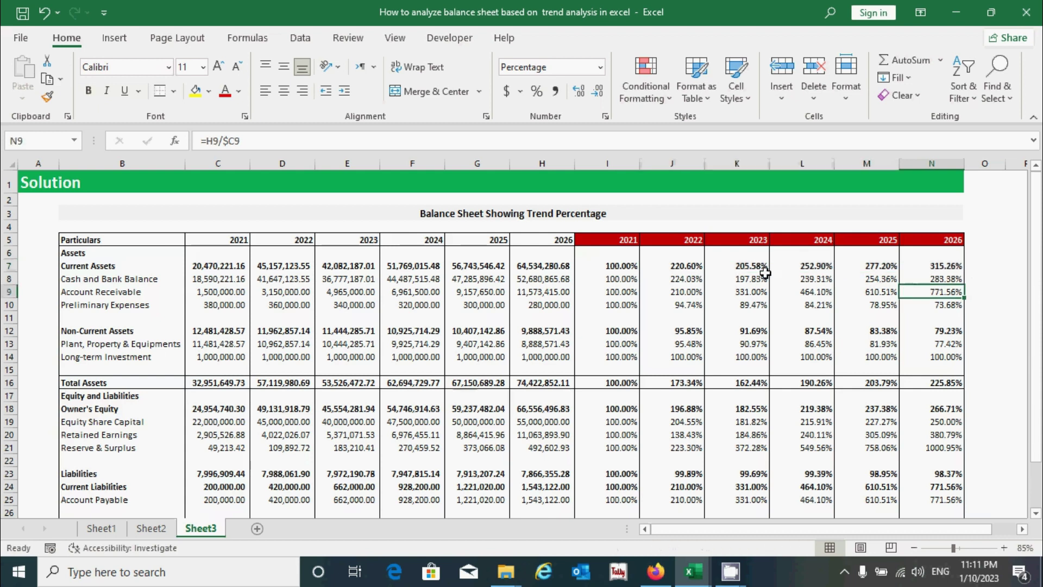
click(689, 267)
drag(689, 267, 962, 271)
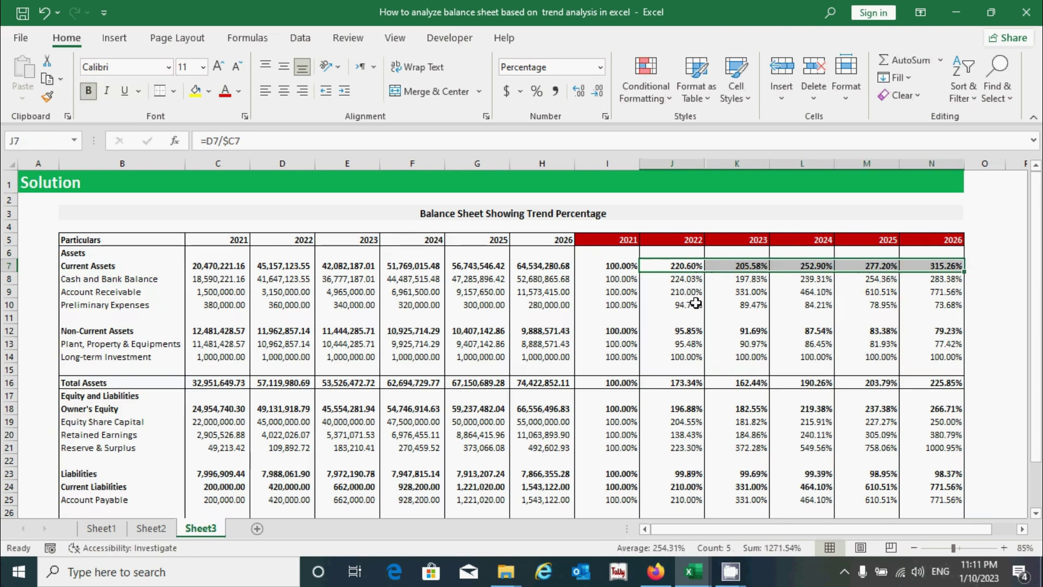
click(662, 319)
scroll(686, 380, down, 1)
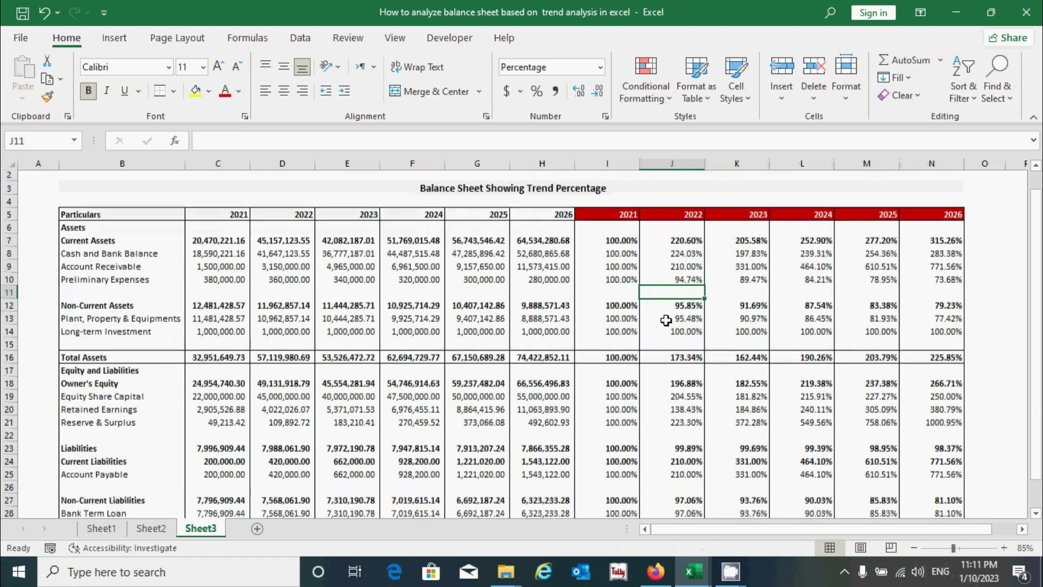
click(698, 424)
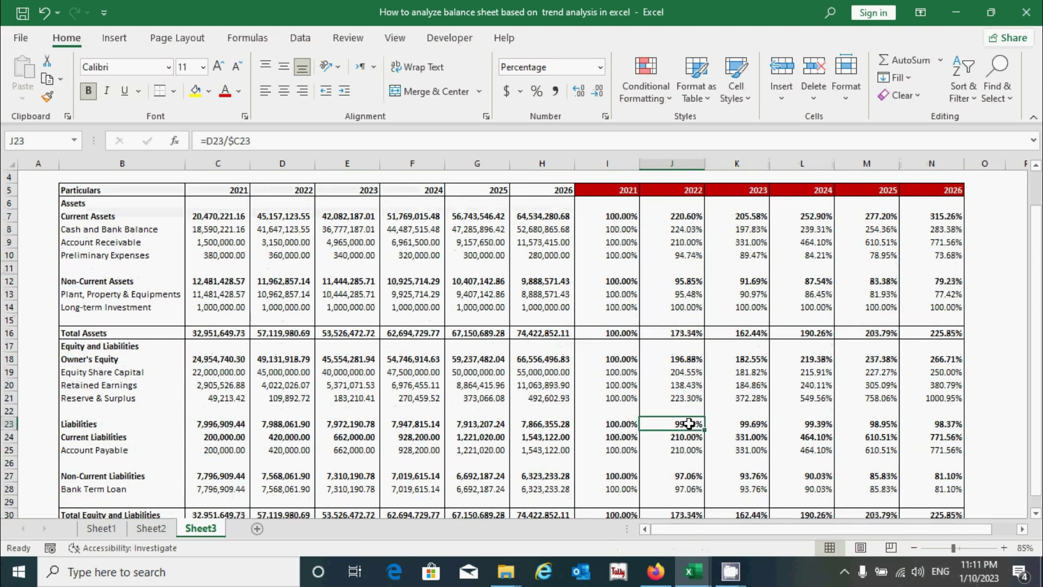
drag(698, 424, 940, 425)
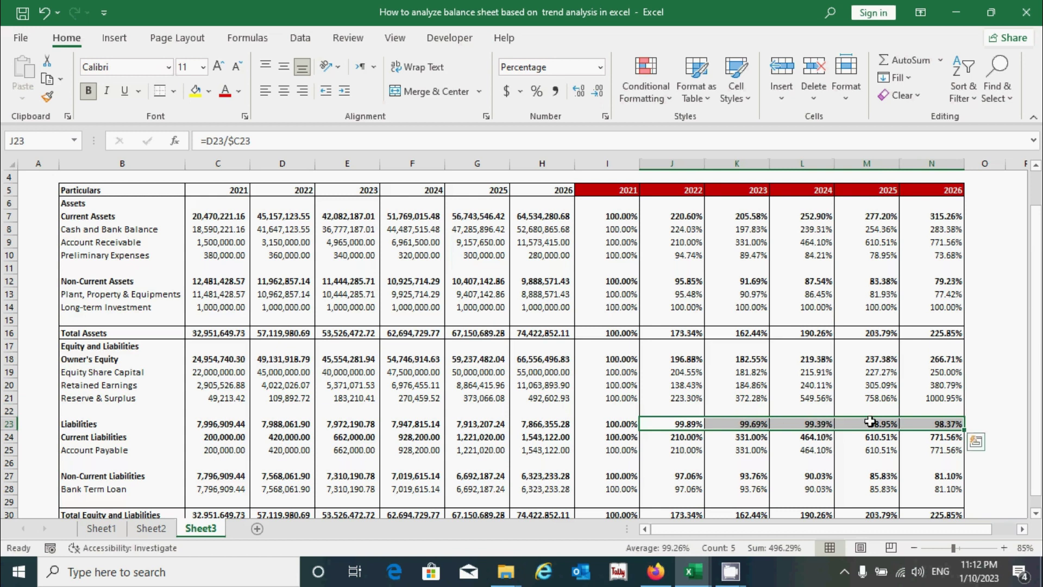
click(688, 423)
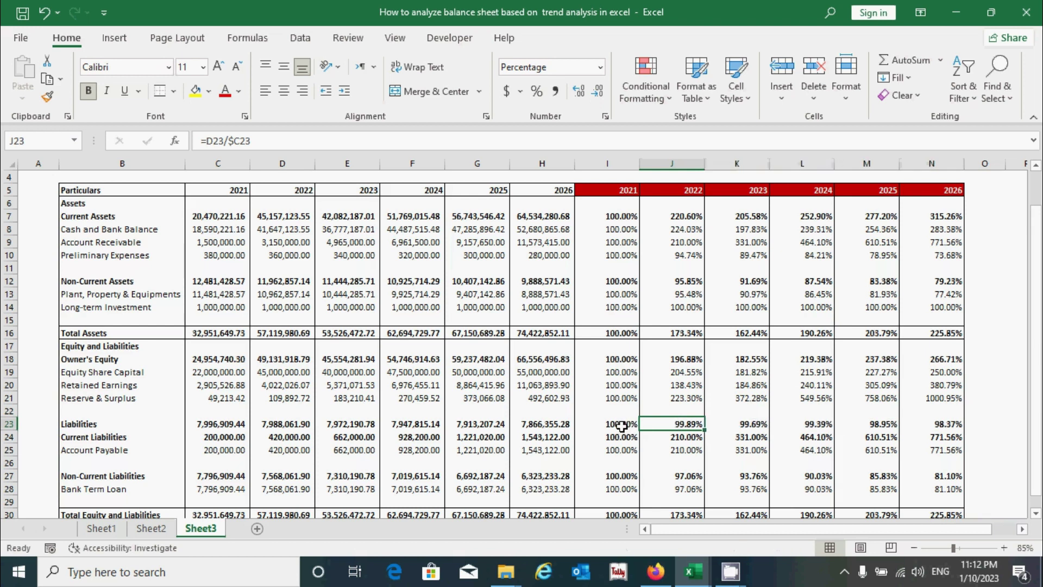
drag(688, 424, 910, 424)
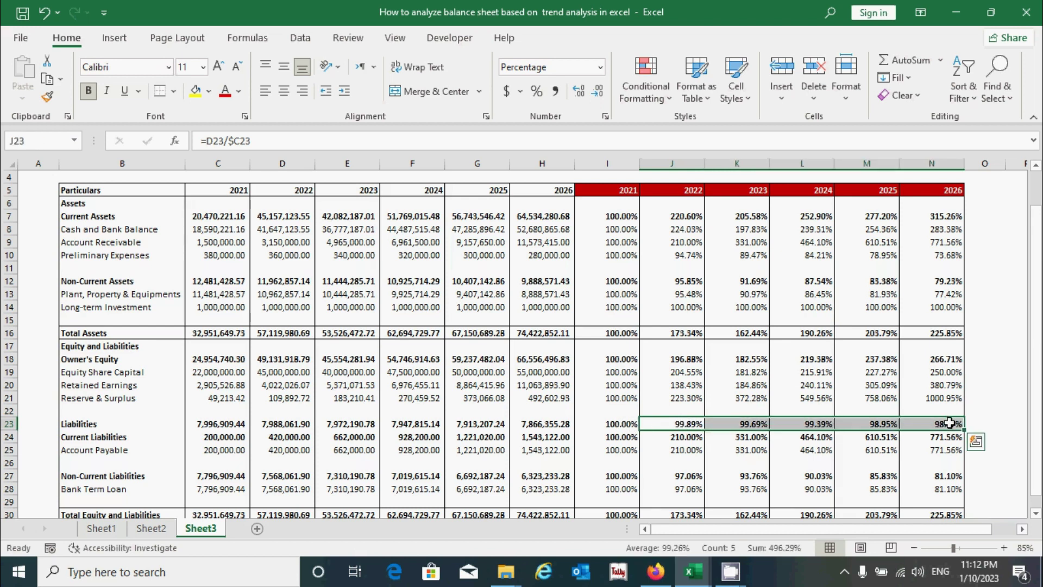